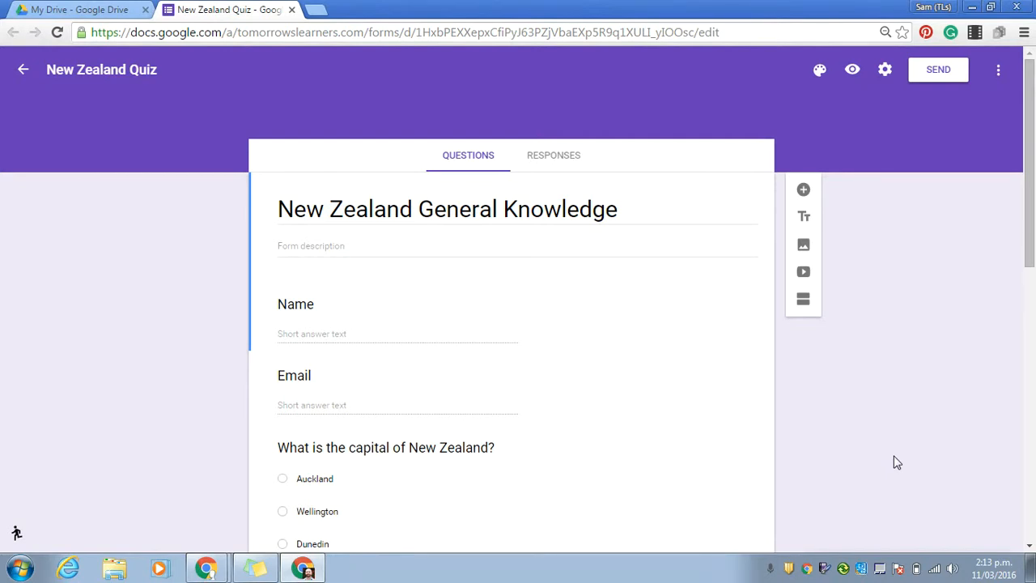
From the form's Responses tab, create a new 'New Zealand Quiz (Responses)' spreadsheet
{"action": "scroll", "coordinate": [1032, 225], "scroll_direction": "down", "scroll_amount": 1}
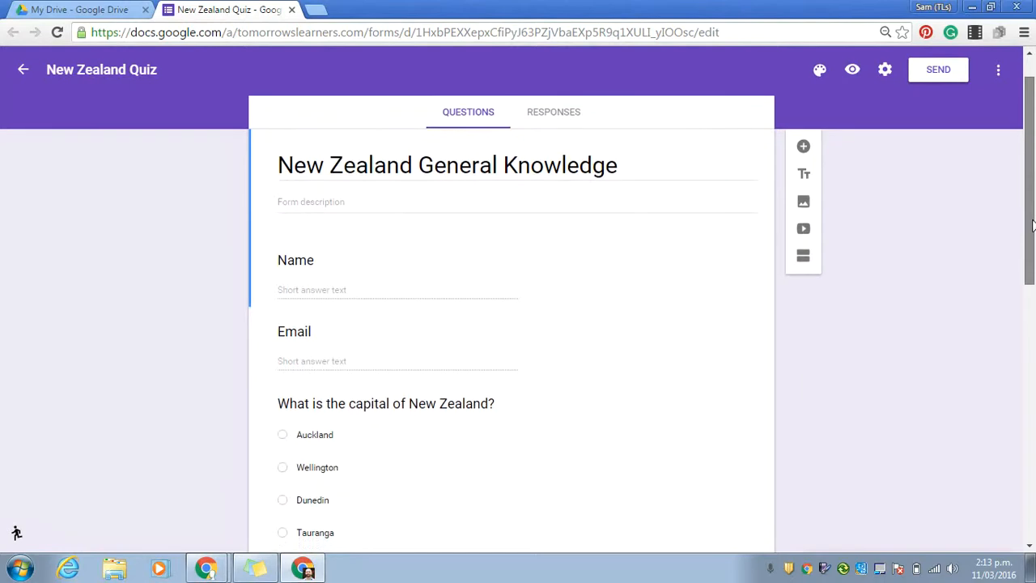
{"action": "scroll", "coordinate": [1032, 225], "scroll_direction": "down", "scroll_amount": 1}
{"action": "scroll", "coordinate": [1033, 225], "scroll_direction": "up", "scroll_amount": 2}
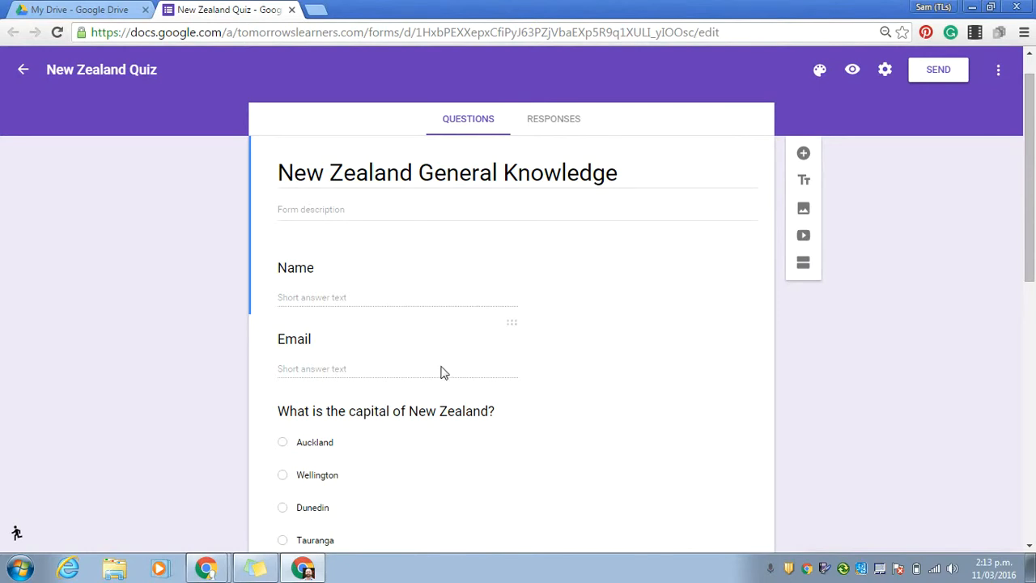
{"action": "scroll", "coordinate": [1030, 234], "scroll_direction": "down", "scroll_amount": 2}
{"action": "left_click_drag", "start_coordinate": [1030, 233], "coordinate": [1035, 167]}
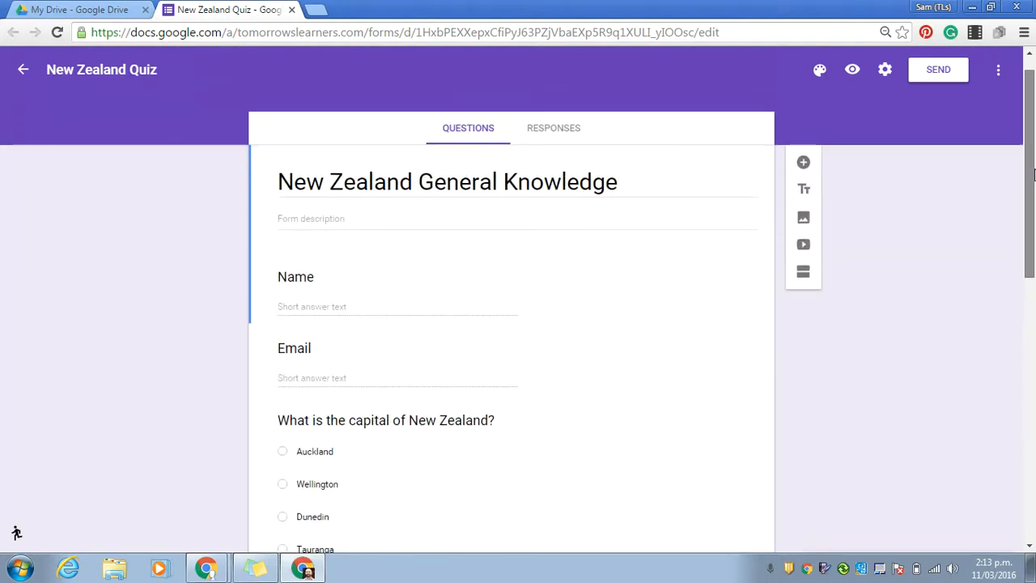
{"action": "left_click", "coordinate": [556, 129]}
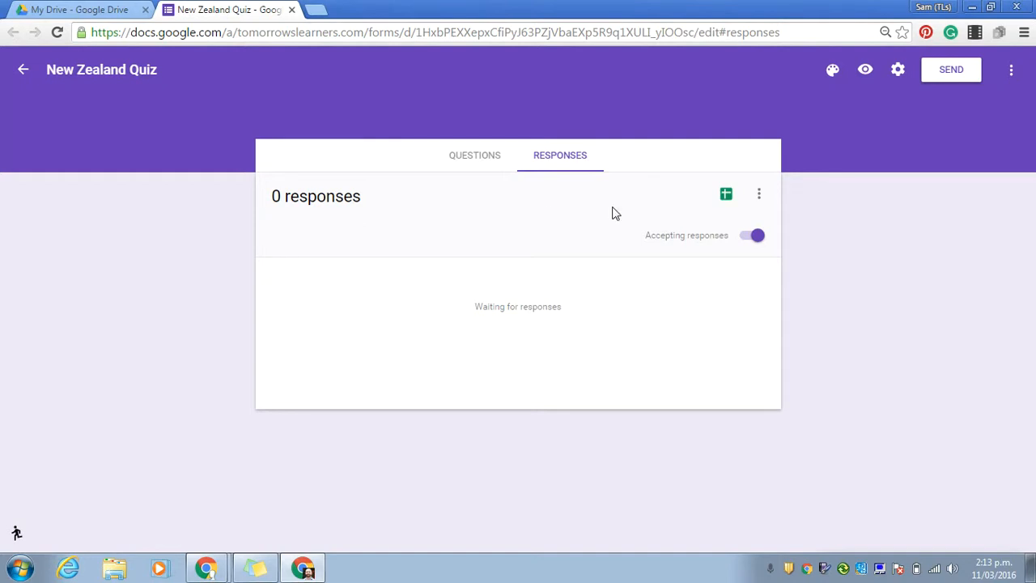
{"action": "left_click", "coordinate": [726, 199]}
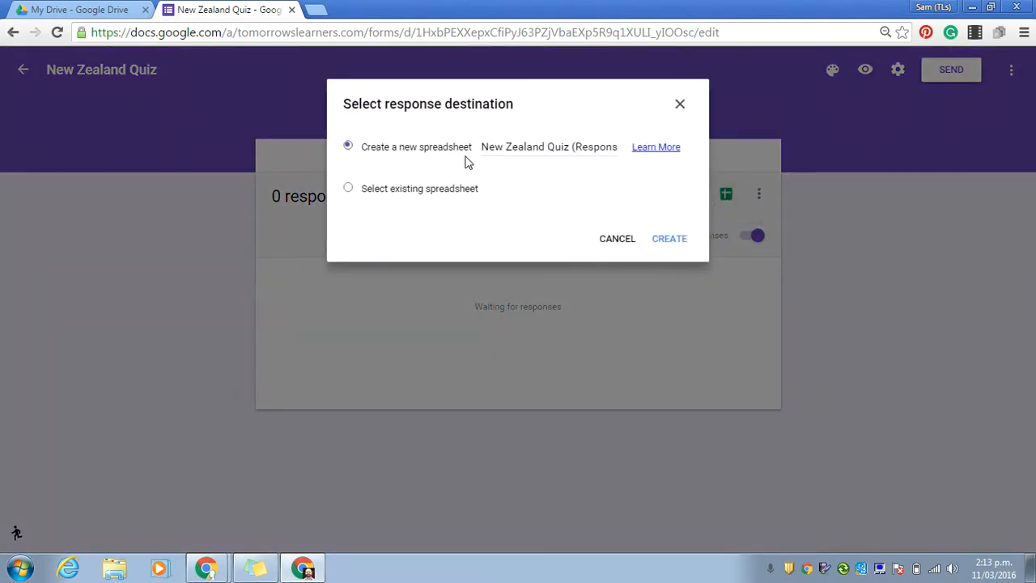
{"action": "left_click", "coordinate": [669, 240]}
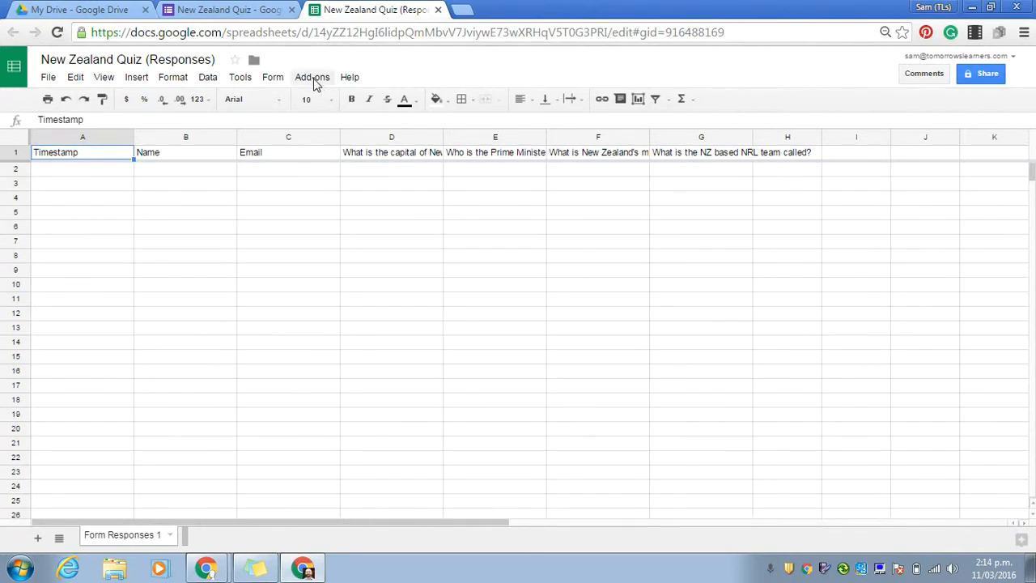
Open the Add-ons menu in the New Zealand Quiz (Responses) sheet
{"action": "left_click", "coordinate": [315, 84]}
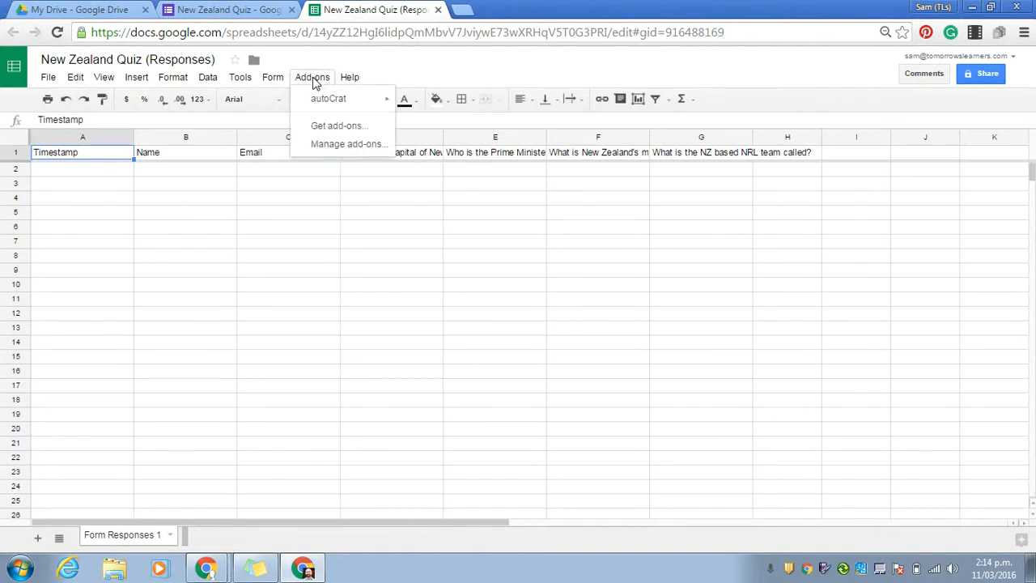
Find Flubaroo in the add-ons store, install it for free and allow its permissions
{"action": "left_click", "coordinate": [350, 132]}
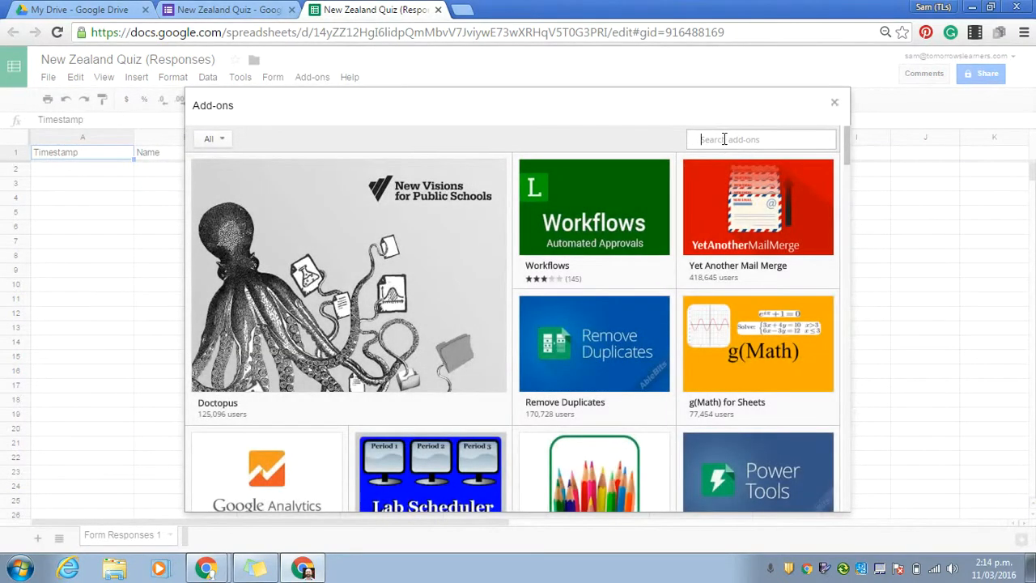
{"action": "type", "text": "flubaroo"}
{"action": "key", "text": "Return"}
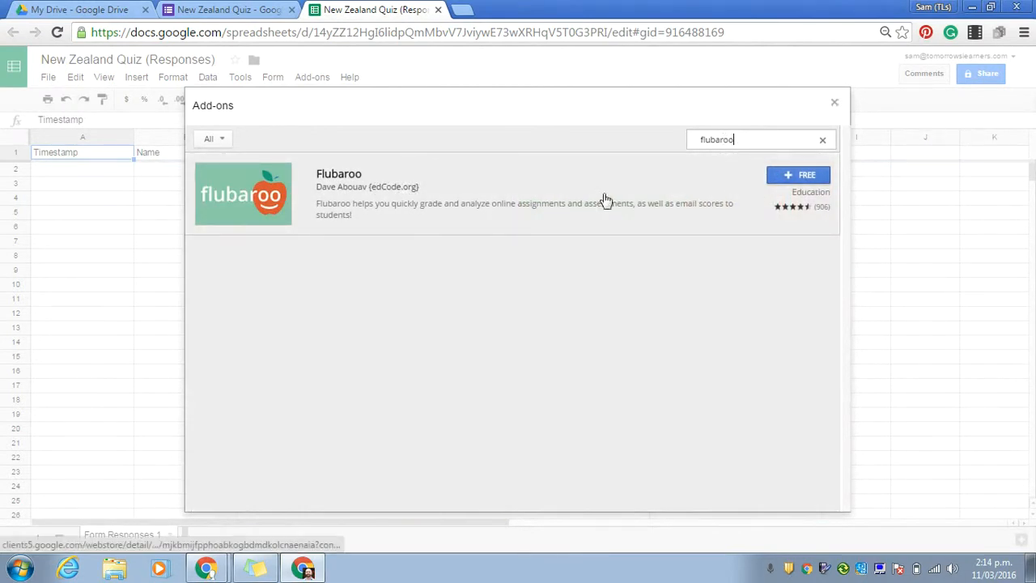
{"action": "left_click", "coordinate": [803, 178]}
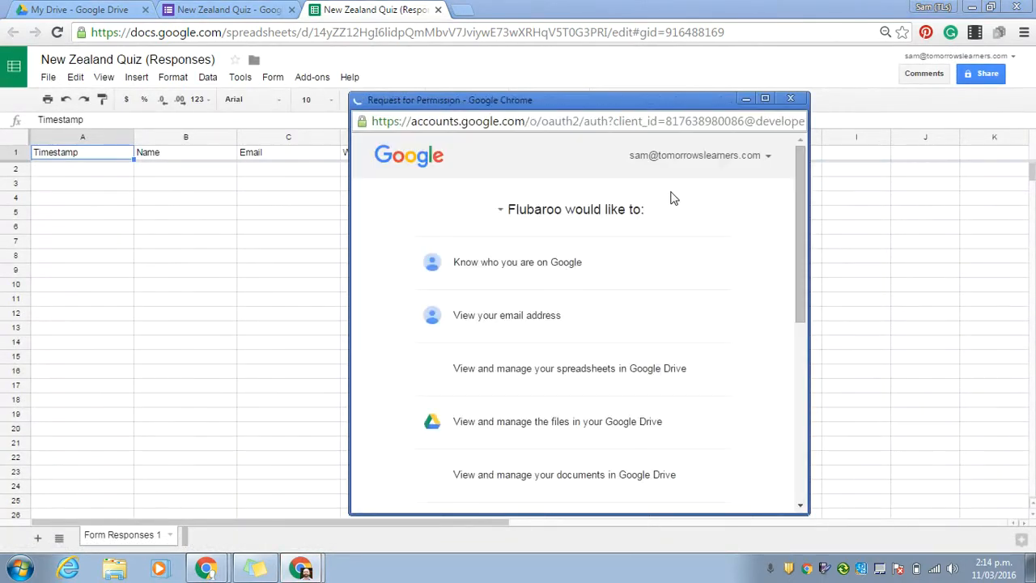
{"action": "left_click_drag", "start_coordinate": [798, 185], "coordinate": [799, 402]}
{"action": "left_click", "coordinate": [704, 477]}
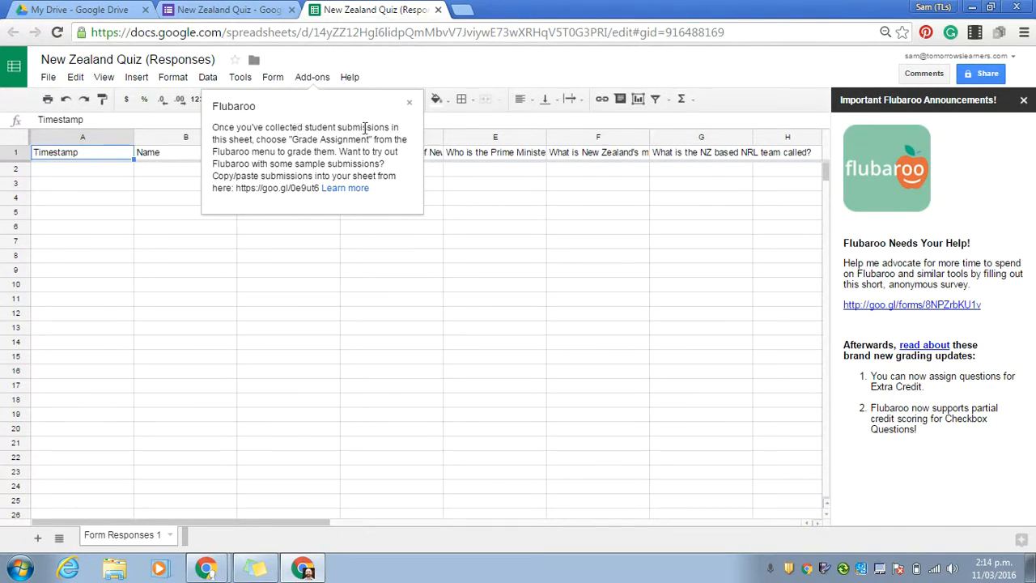
Dismiss Flubaroo's getting-started tip and announcements sidebar, then go back to the Google Forms tab
{"action": "left_click", "coordinate": [409, 105]}
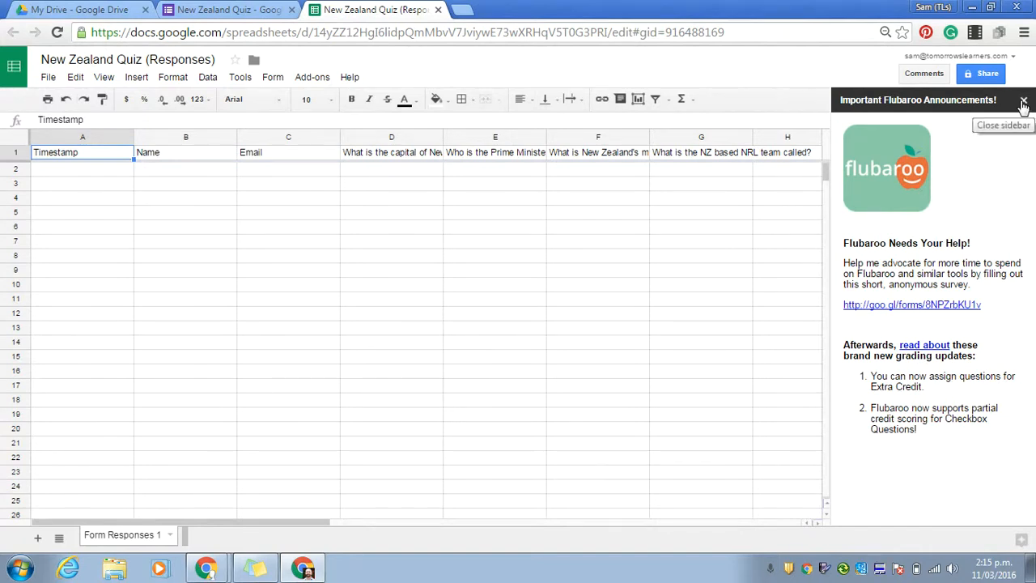
{"action": "left_click", "coordinate": [1024, 103]}
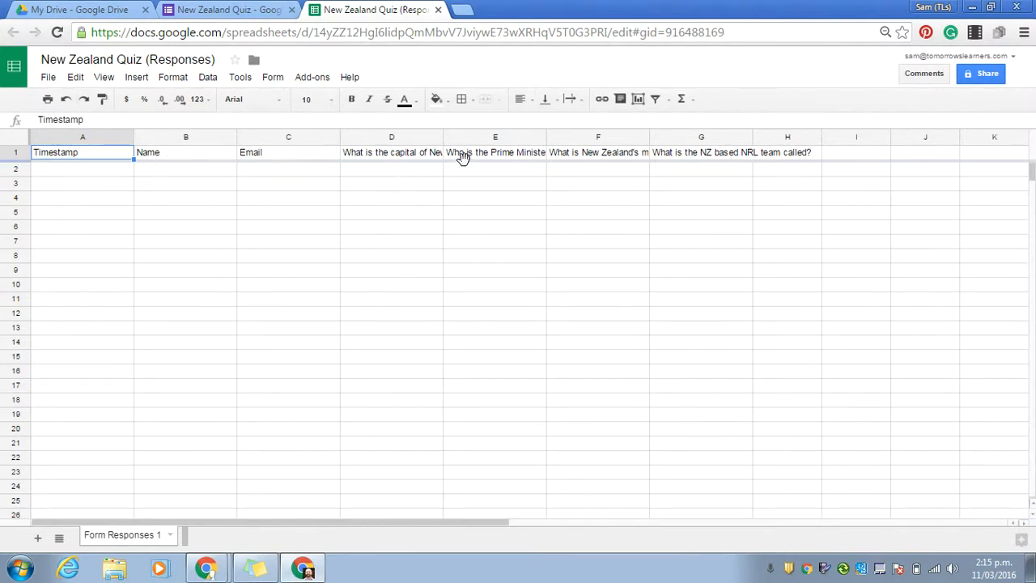
{"action": "left_click", "coordinate": [236, 11]}
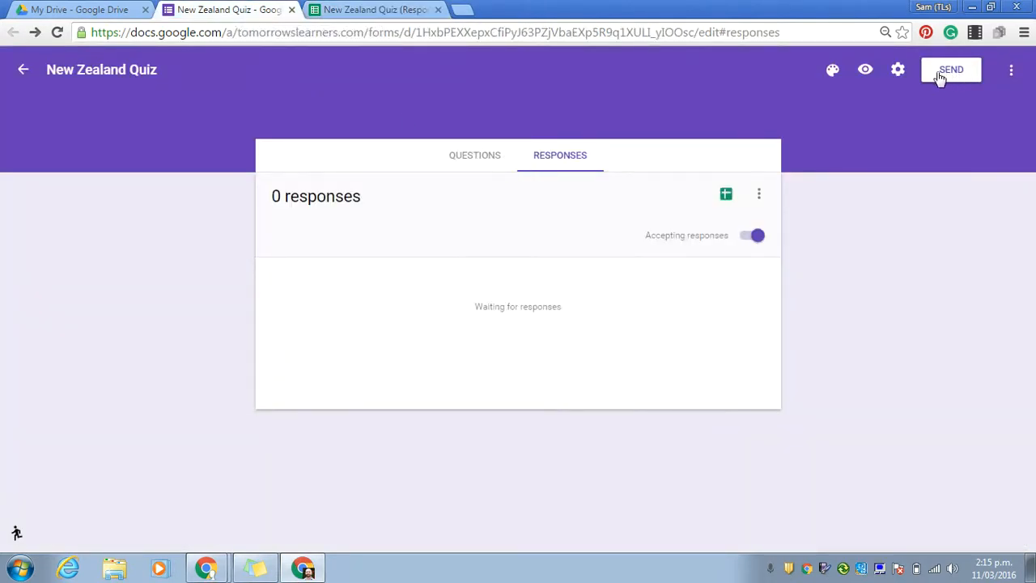
Copy the quiz's shareable viewform link from the Send dialog
{"action": "left_click", "coordinate": [492, 166]}
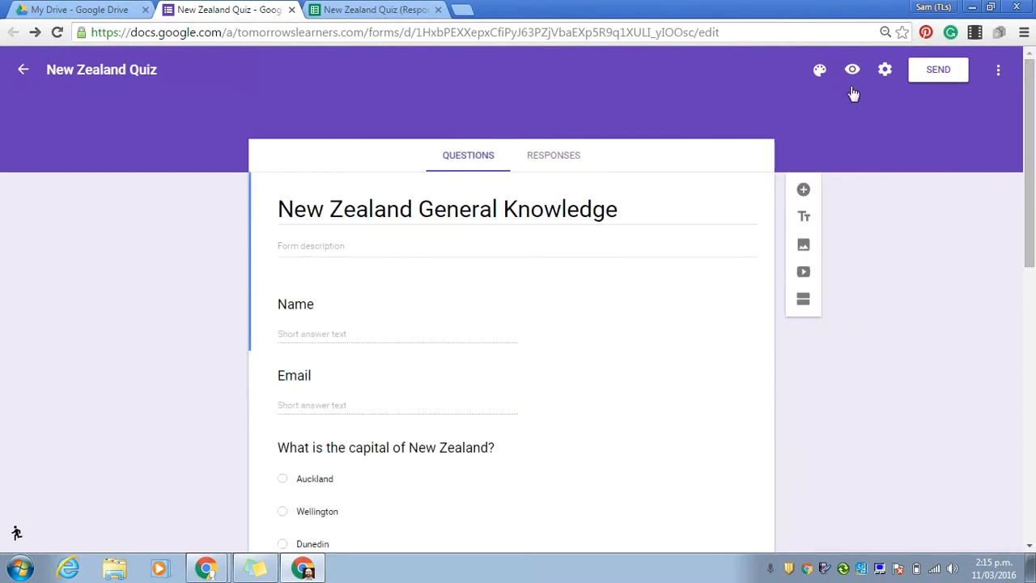
{"action": "left_click", "coordinate": [938, 71]}
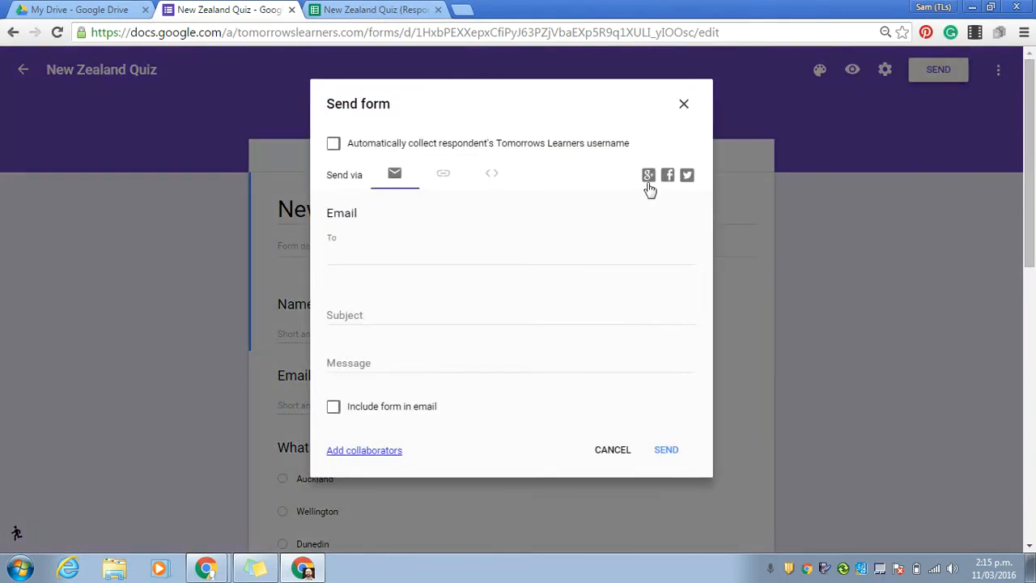
{"action": "left_click", "coordinate": [443, 178]}
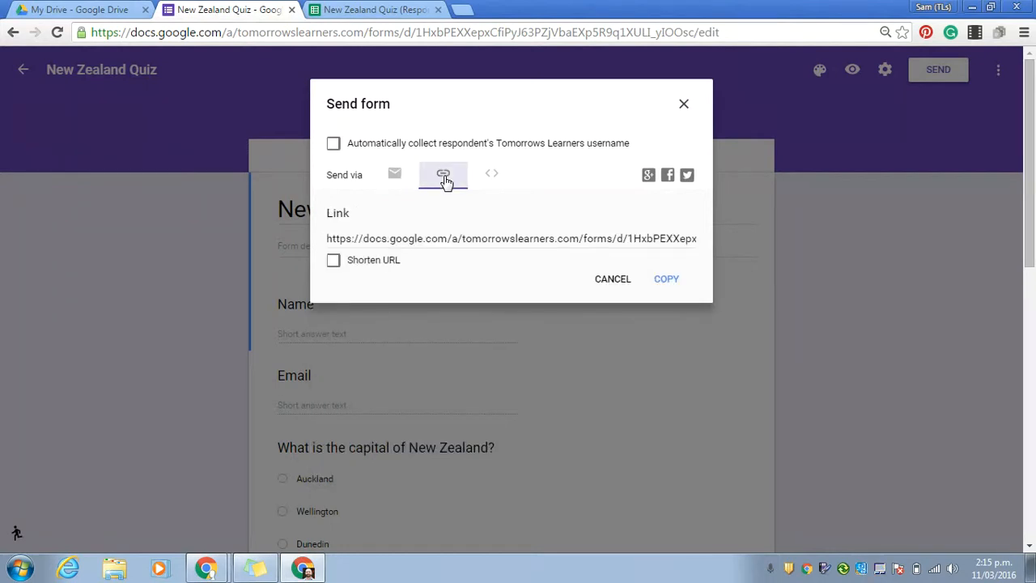
{"action": "left_click", "coordinate": [415, 245]}
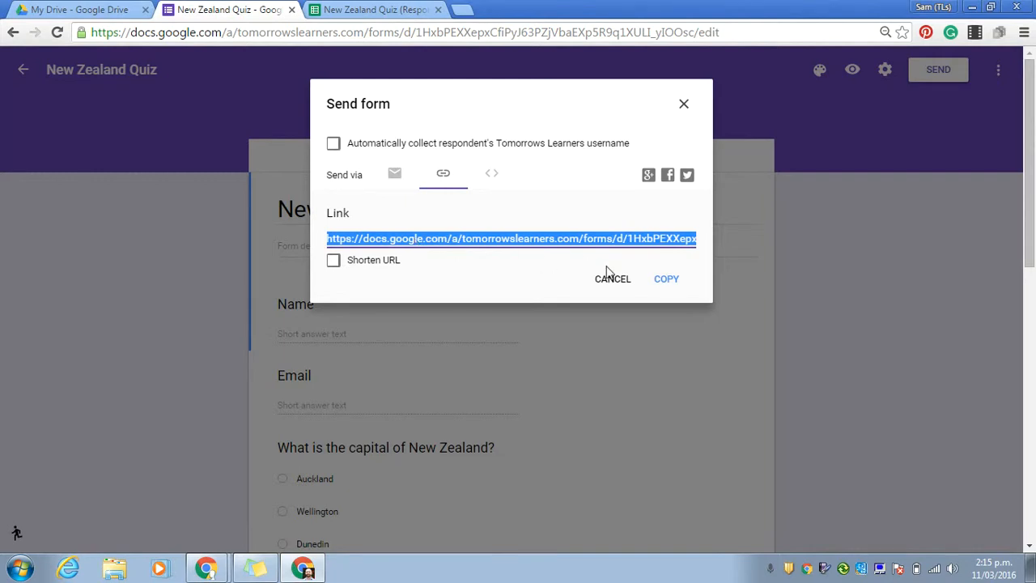
{"action": "left_click", "coordinate": [667, 281]}
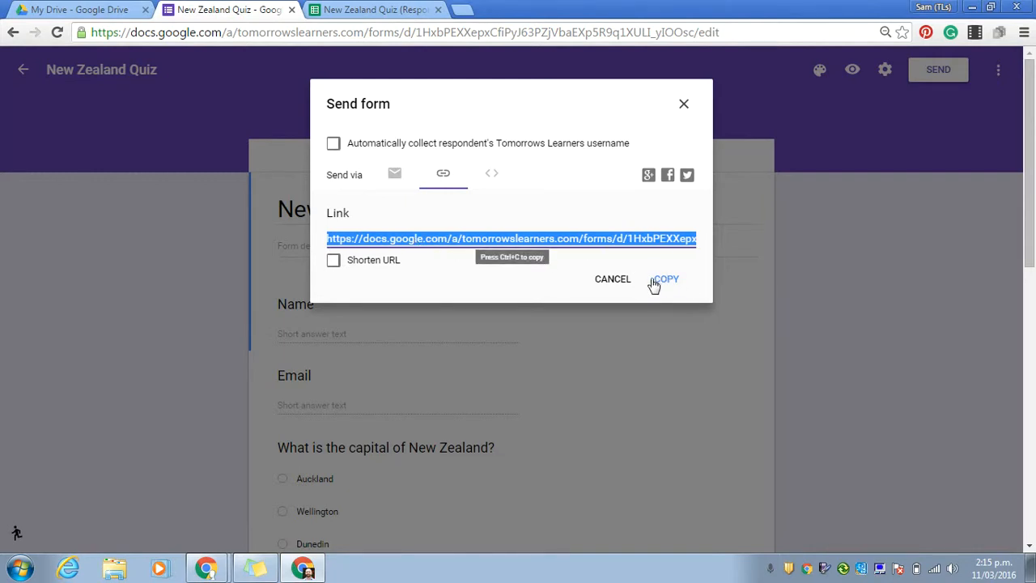
{"action": "left_click", "coordinate": [678, 107]}
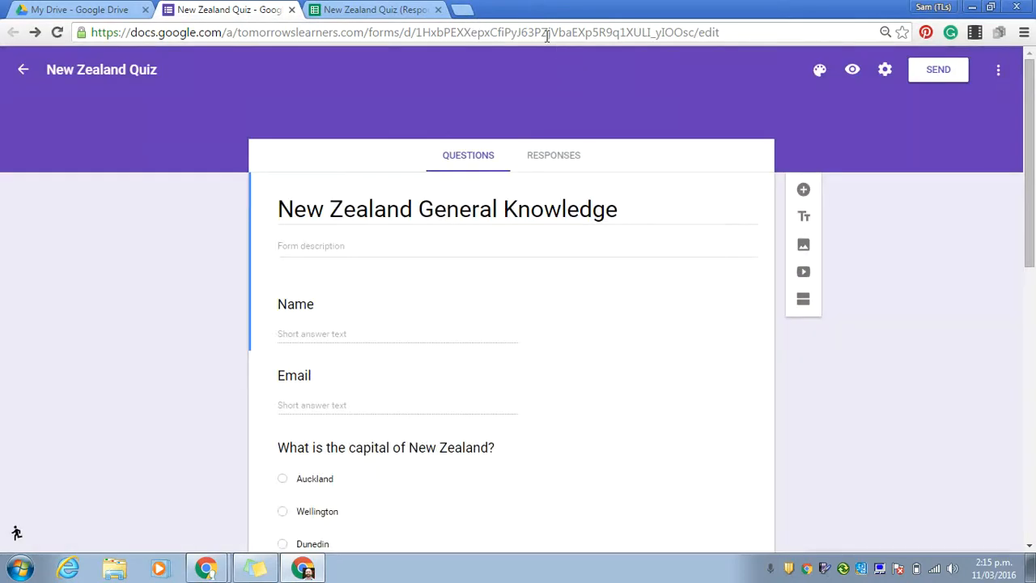
Load the copied quiz link in a new browser tab
{"action": "left_click", "coordinate": [463, 10]}
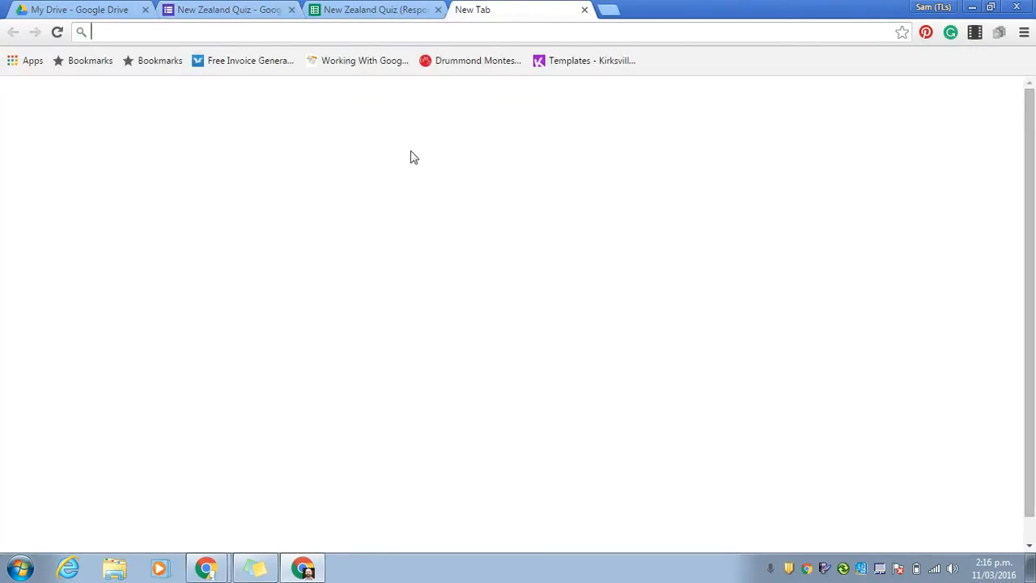
{"action": "key", "text": "ctrl+v"}
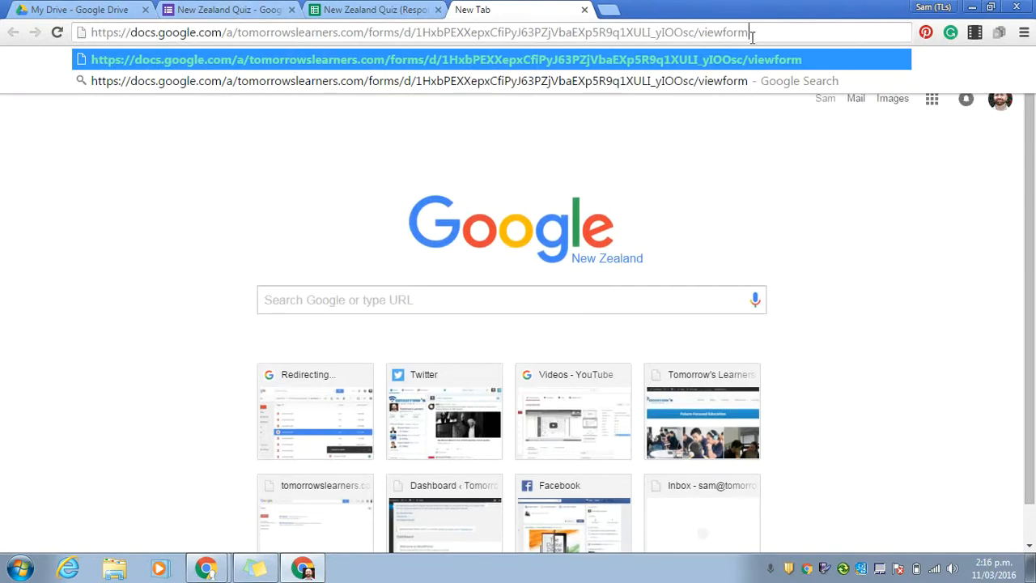
{"action": "key", "text": "Return"}
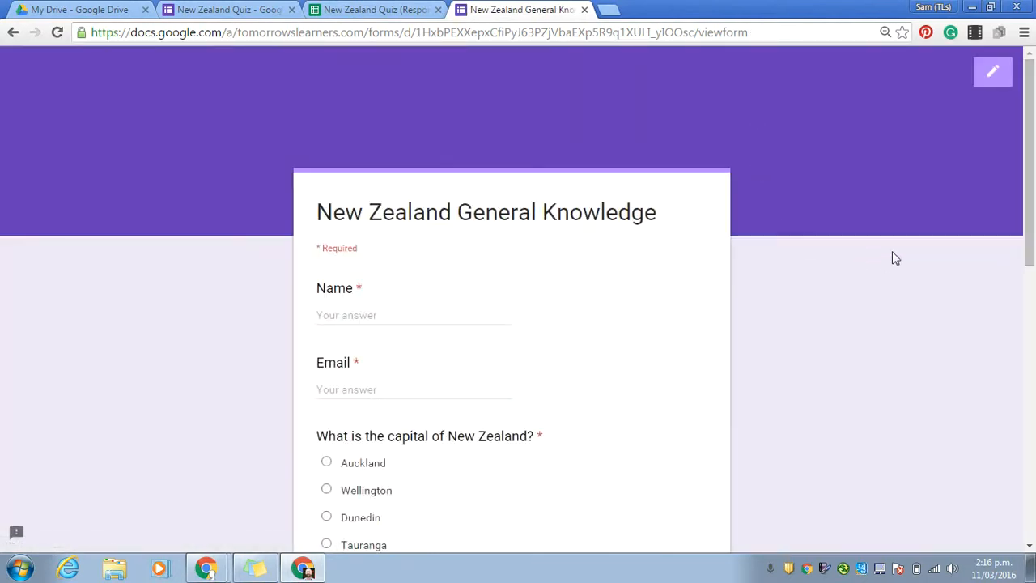
Enter 'Answer Key' as the name and fill in the respondent's email address
{"action": "scroll", "coordinate": [1027, 135], "scroll_direction": "down", "scroll_amount": 1}
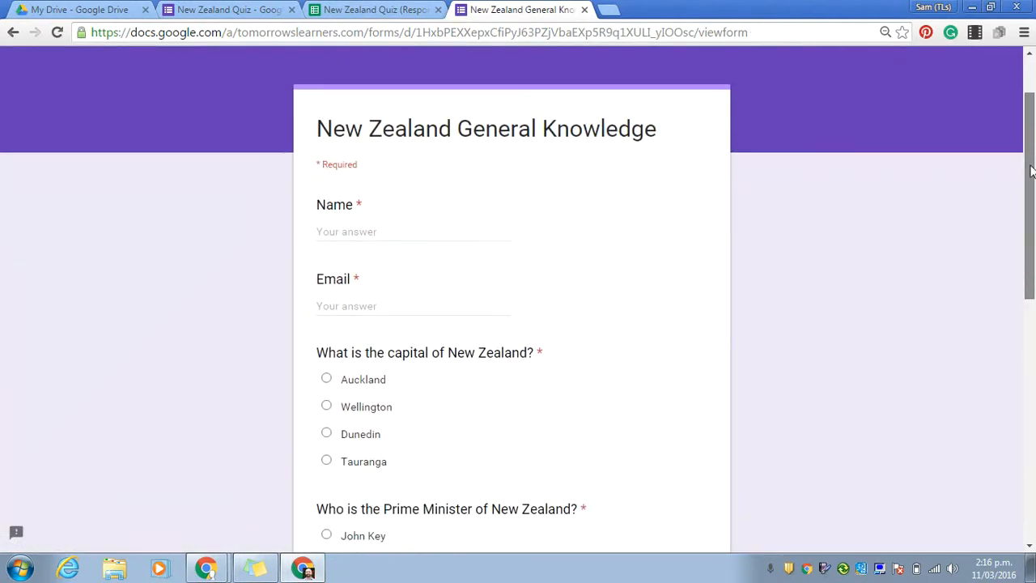
{"action": "left_click", "coordinate": [374, 220]}
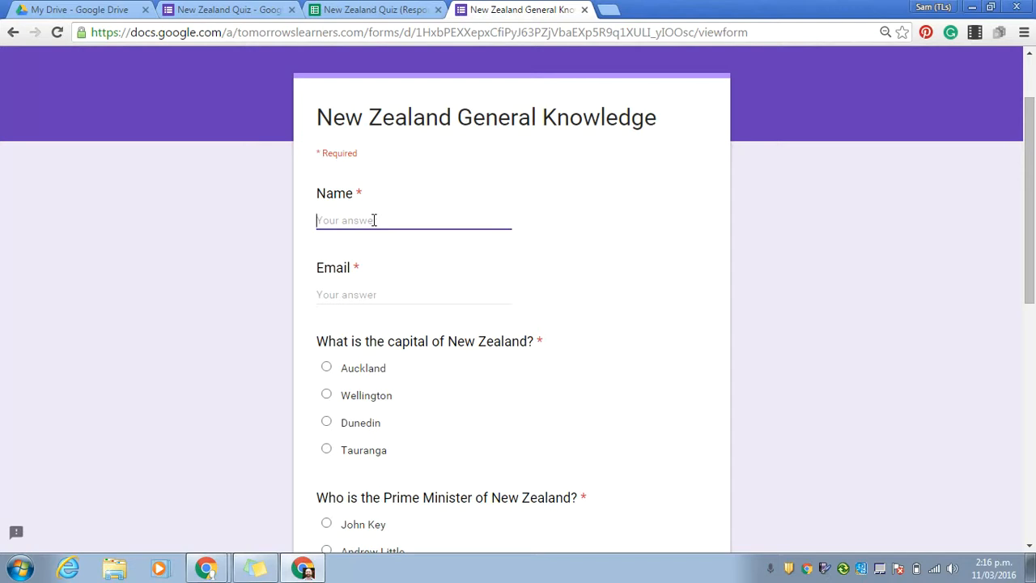
{"action": "type", "text": "Answer Key"}
{"action": "left_click", "coordinate": [369, 295]}
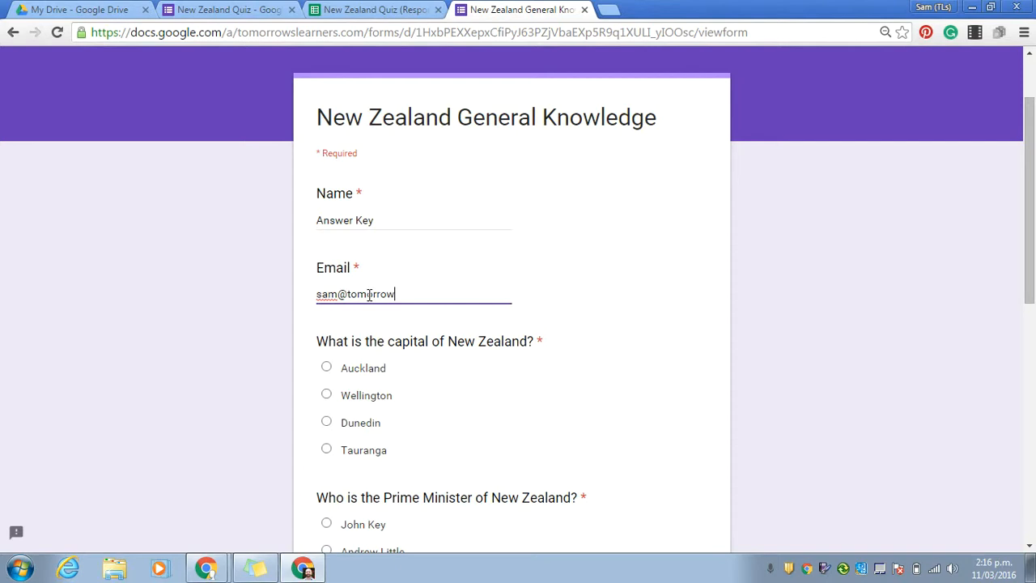
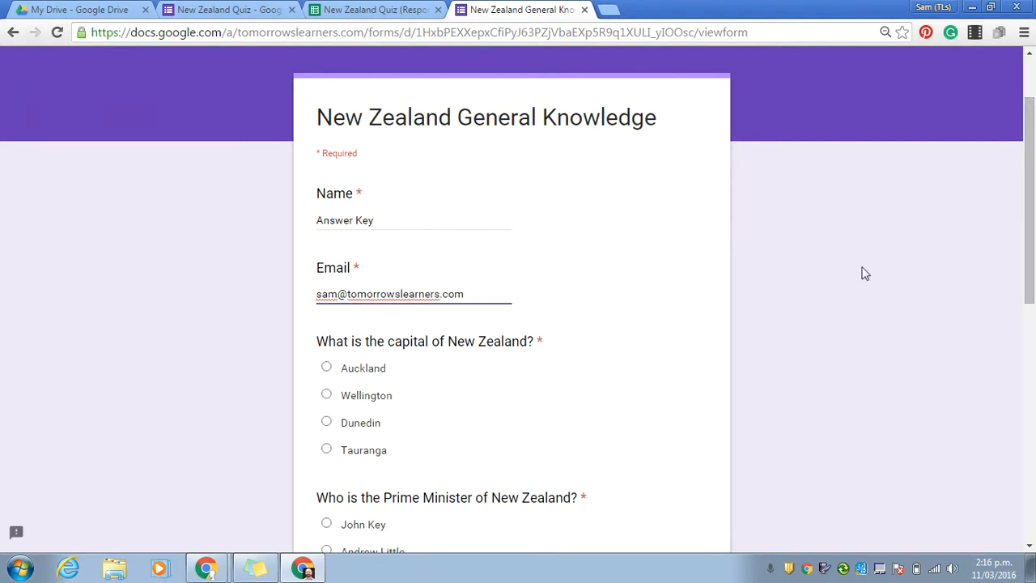
Answer Wellington, John Key, Auckland and Warriors, then submit the response
{"action": "left_click_drag", "start_coordinate": [1026, 206], "coordinate": [1031, 254]}
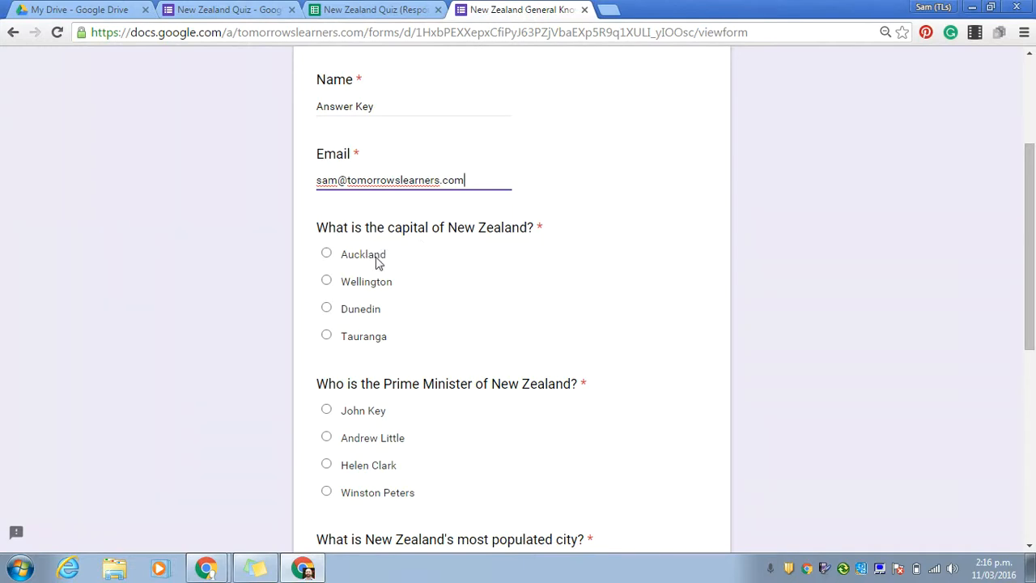
{"action": "left_click", "coordinate": [327, 280]}
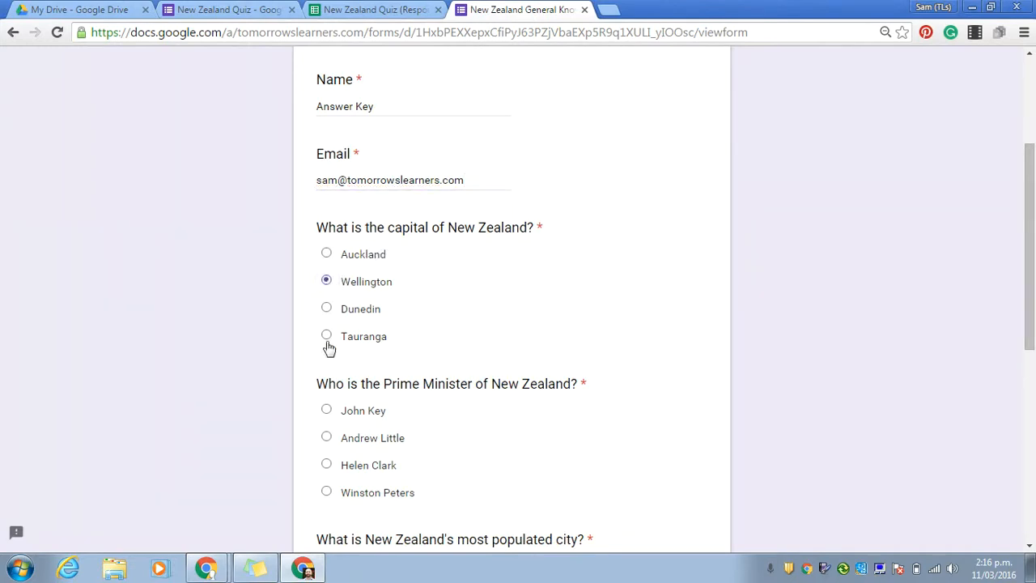
{"action": "left_click", "coordinate": [327, 411]}
{"action": "scroll", "coordinate": [1027, 247], "scroll_direction": "down", "scroll_amount": 2}
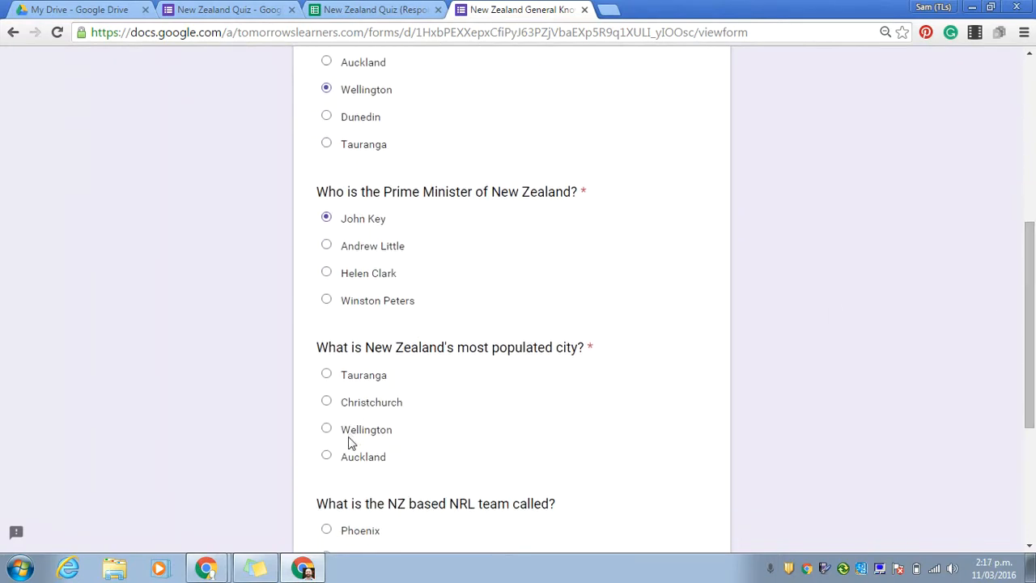
{"action": "left_click", "coordinate": [327, 457]}
{"action": "left_click_drag", "start_coordinate": [1027, 265], "coordinate": [1031, 353]}
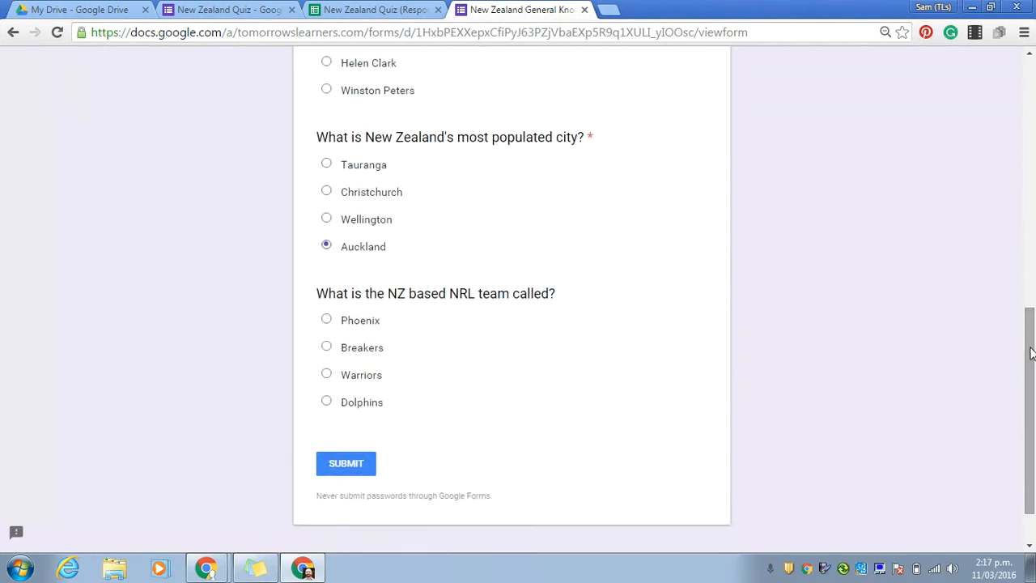
{"action": "left_click", "coordinate": [327, 374]}
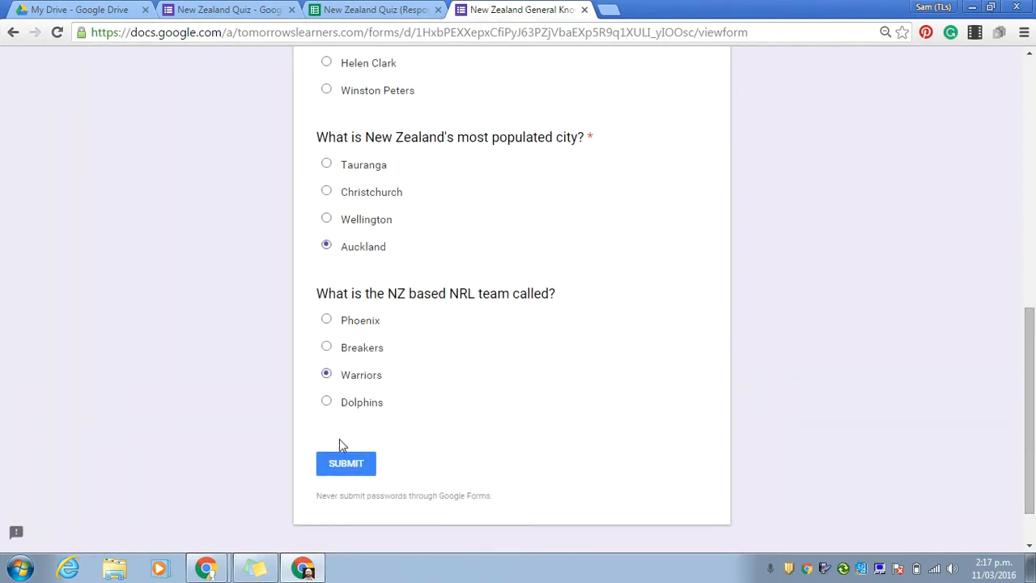
{"action": "left_click", "coordinate": [351, 463]}
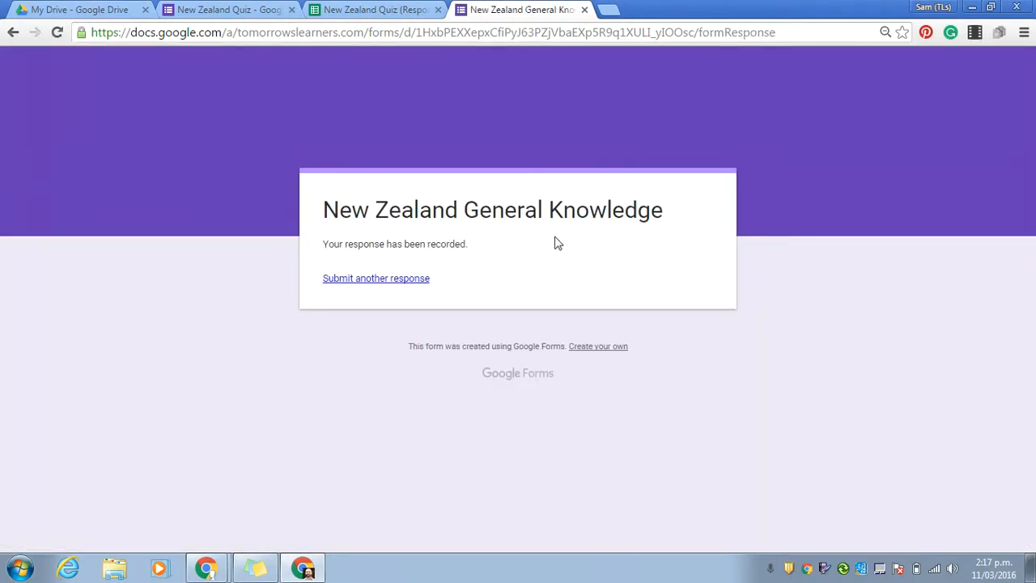
Switch to the New Zealand Quiz (Responses) spreadsheet tab
{"action": "left_click", "coordinate": [389, 16]}
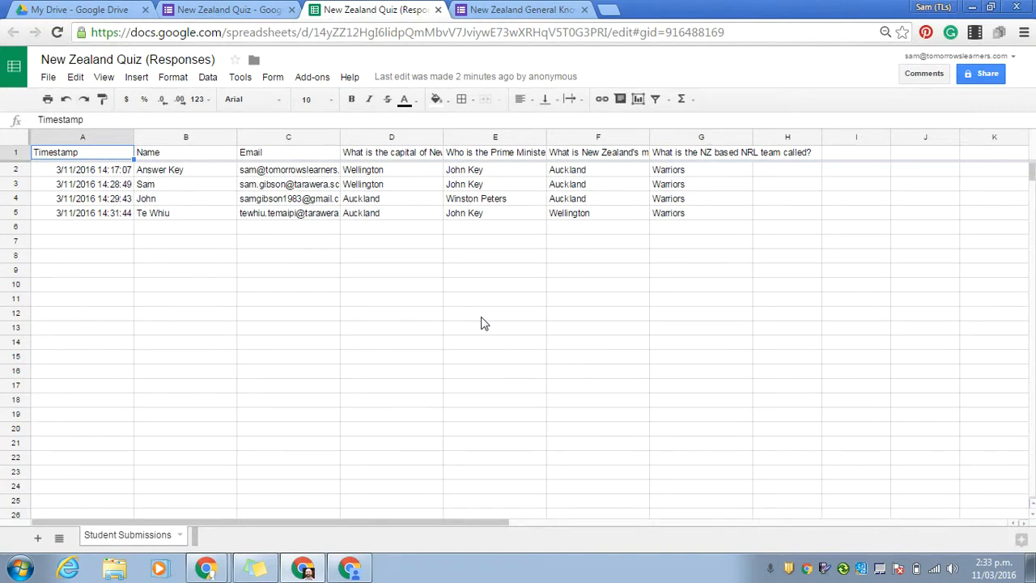
Run Flubaroo's Grade Assignment, keep Email as 'Identifies Student', and continue to Step 2
{"action": "left_click", "coordinate": [306, 85]}
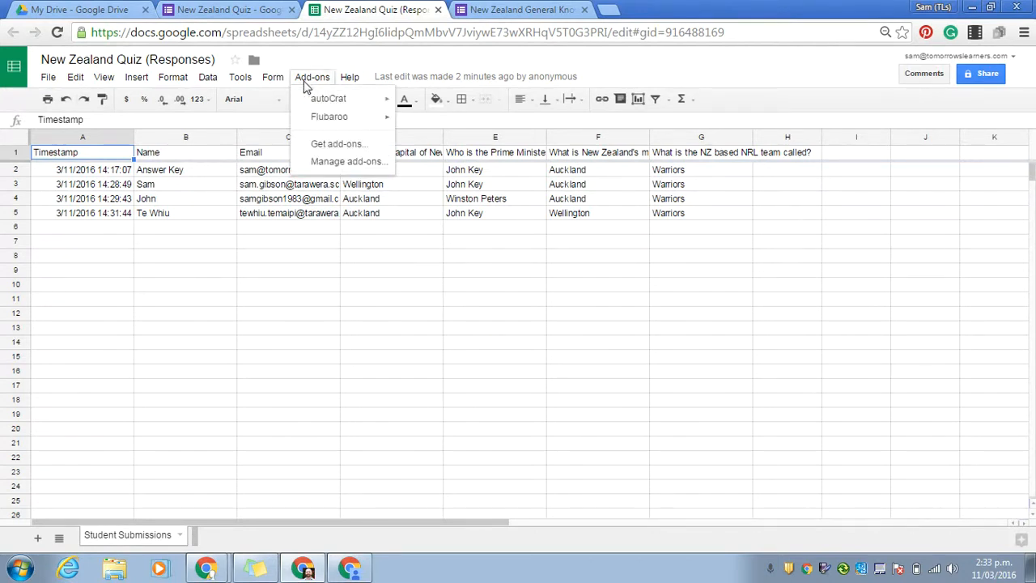
{"action": "mouse_move", "coordinate": [317, 125]}
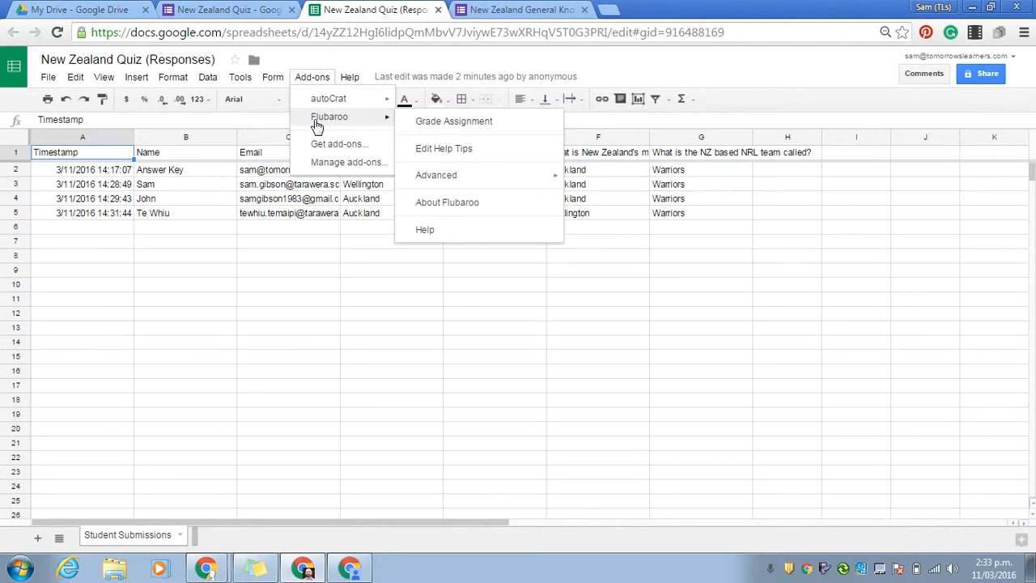
{"action": "left_click", "coordinate": [488, 129]}
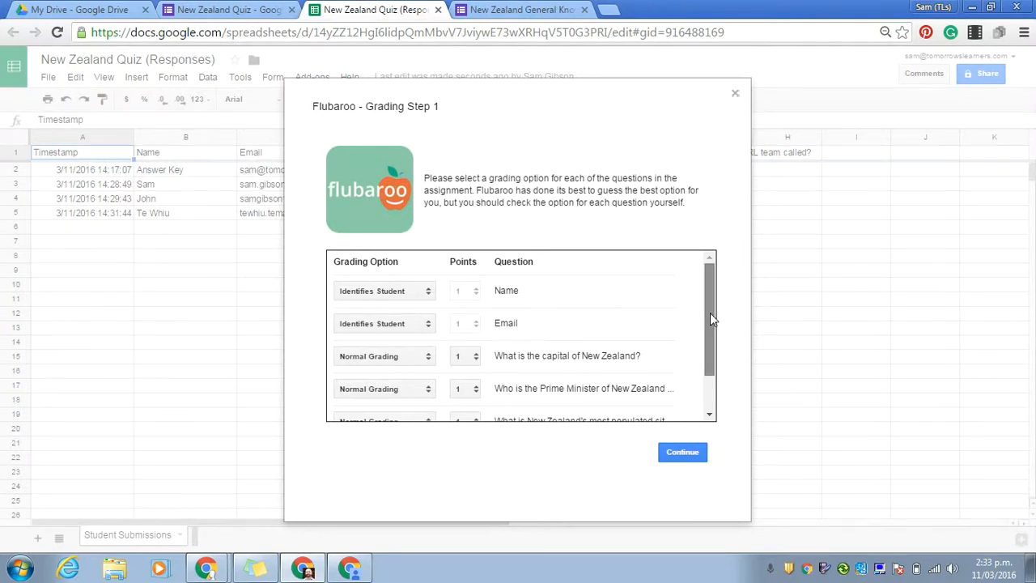
{"action": "mouse_move", "coordinate": [710, 312]}
{"action": "left_mouse_down"}
{"action": "mouse_move", "coordinate": [709, 349]}
{"action": "mouse_move", "coordinate": [713, 305]}
{"action": "left_mouse_up"}
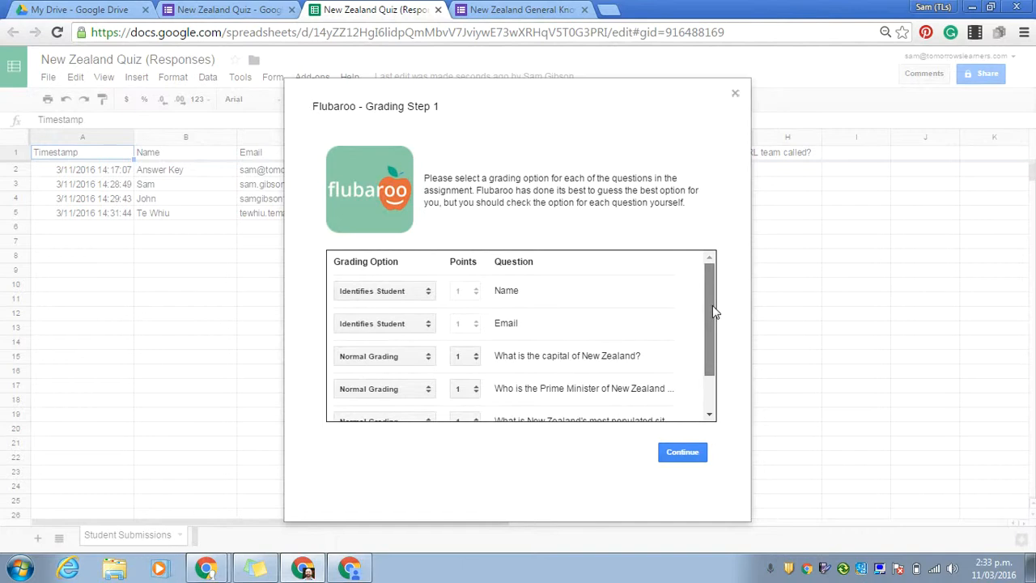
{"action": "left_click", "coordinate": [422, 323]}
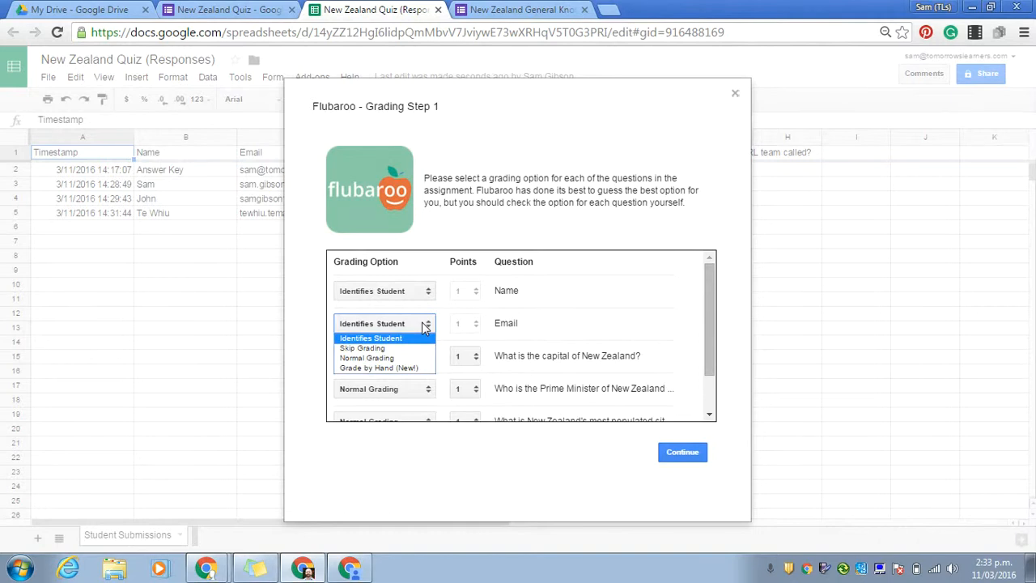
{"action": "left_click", "coordinate": [421, 323]}
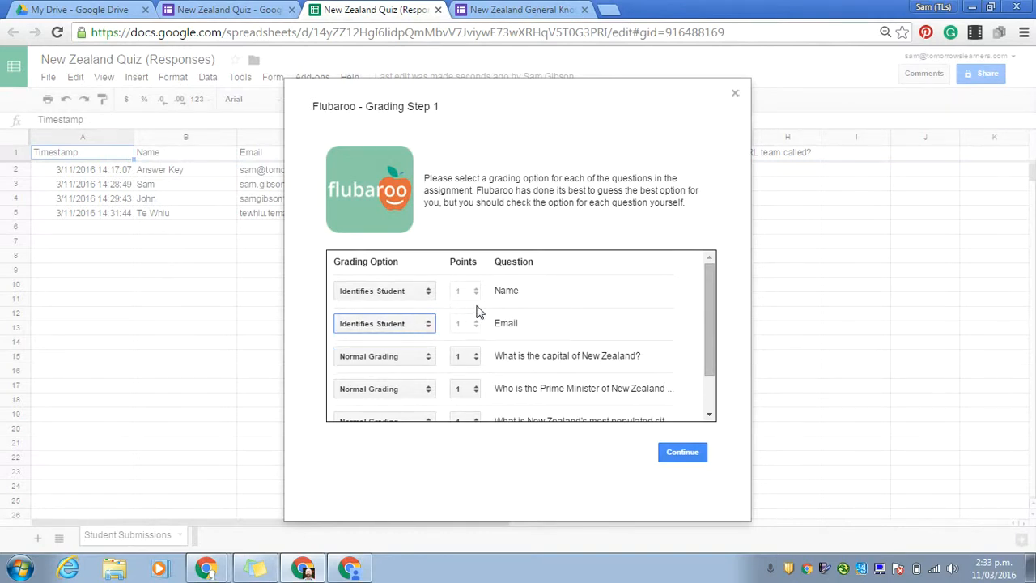
{"action": "left_click_drag", "start_coordinate": [710, 283], "coordinate": [708, 329]}
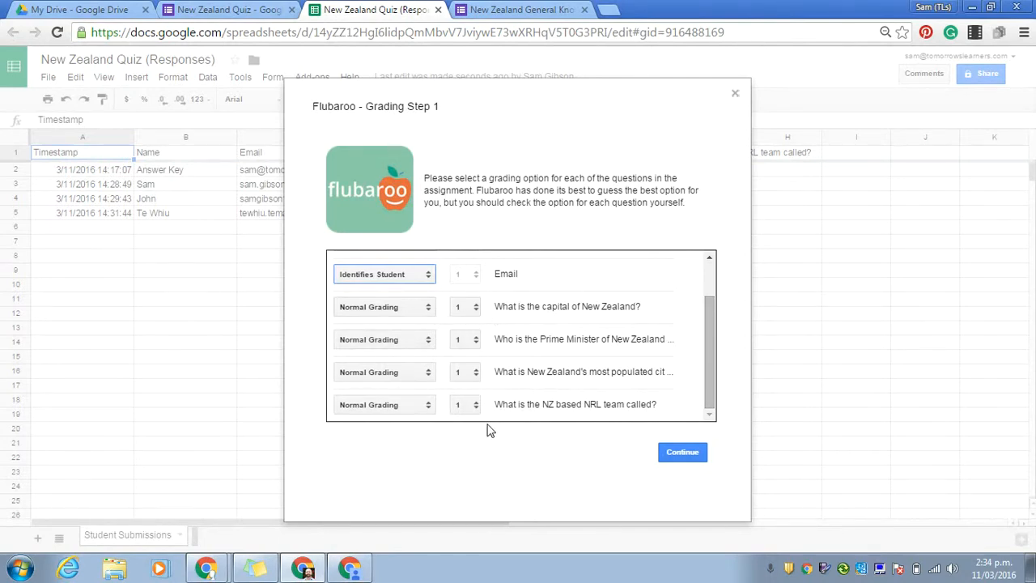
{"action": "left_click", "coordinate": [690, 459]}
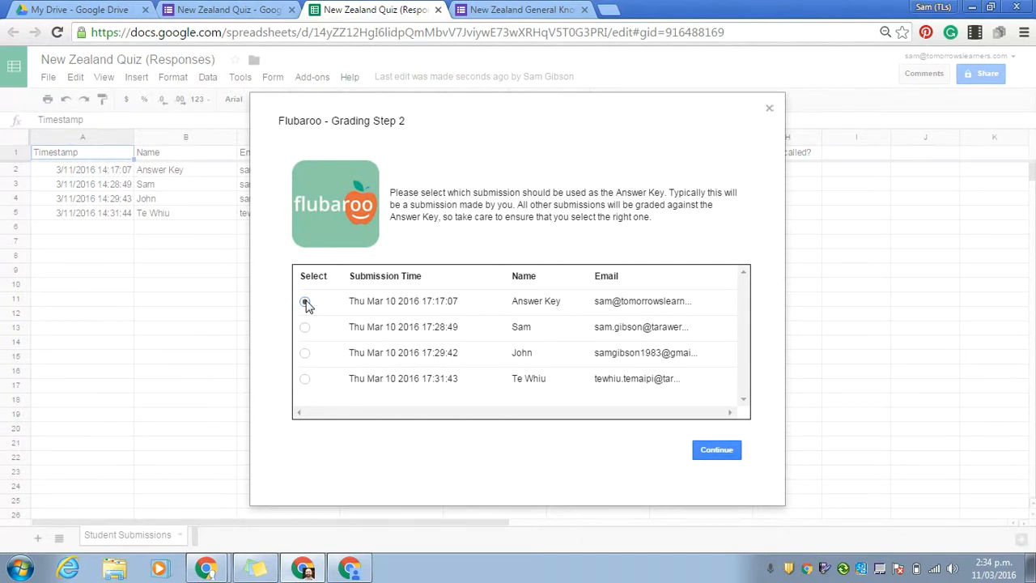
Grade all submissions against the selected Answer Key submission, producing the Grades sheet
{"action": "left_click", "coordinate": [728, 457]}
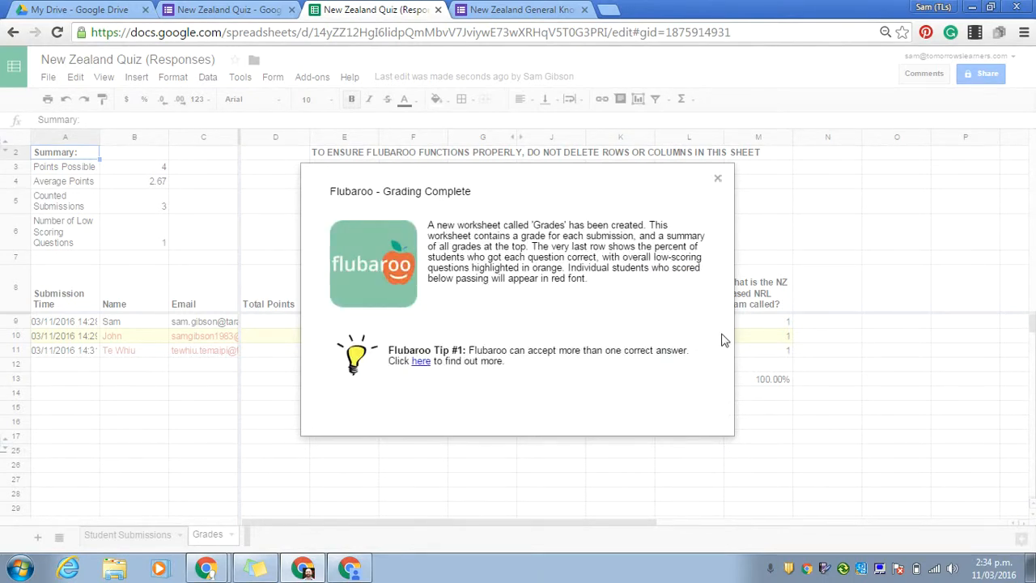
Close the Grading Complete notice, glance at Student Submissions, then return to the Grades sheet
{"action": "left_click", "coordinate": [718, 181]}
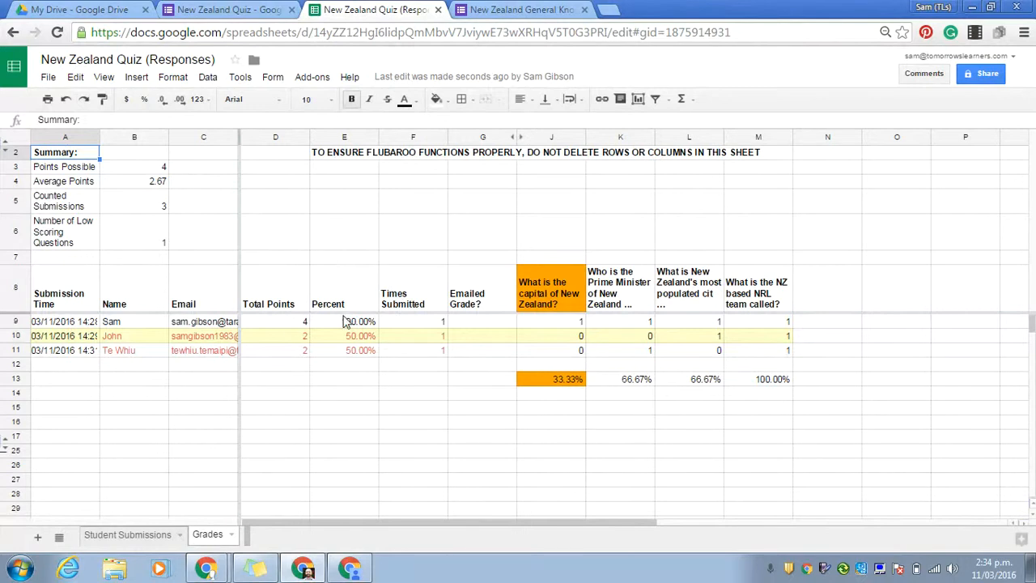
{"action": "left_click", "coordinate": [132, 536]}
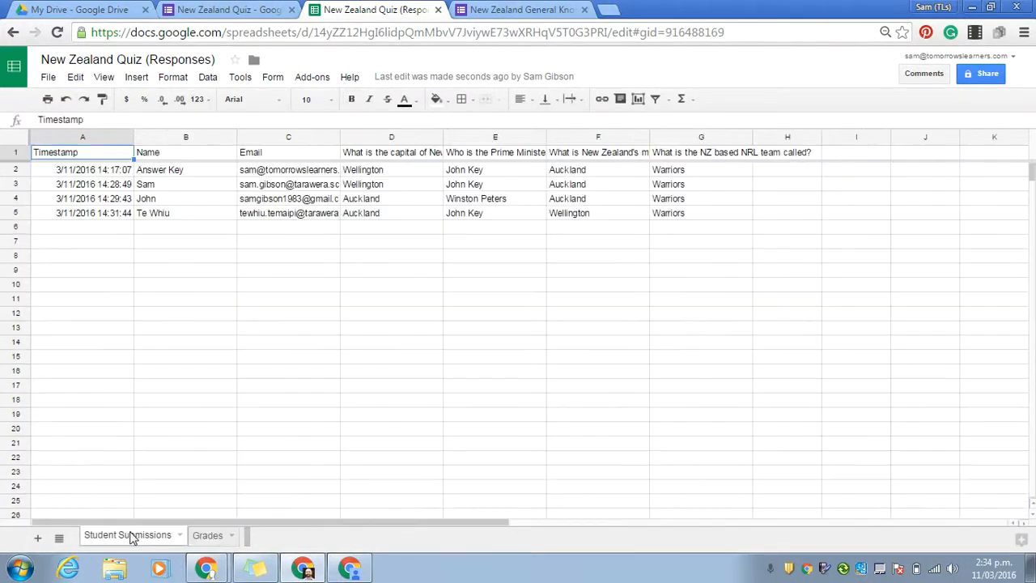
{"action": "left_click", "coordinate": [209, 536]}
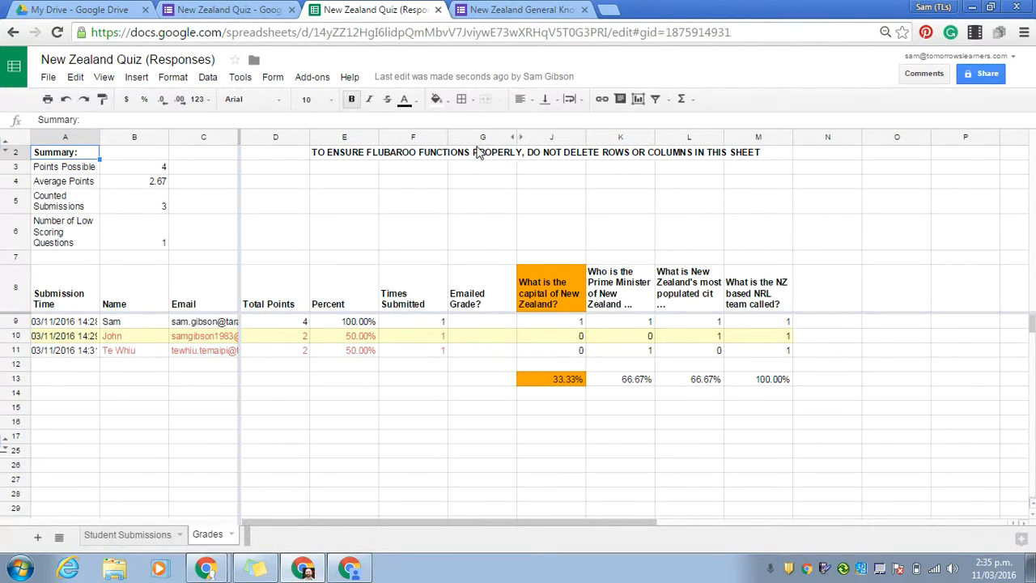
Start Flubaroo's Share Grades, keeping Email as the email-address question
{"action": "left_click", "coordinate": [321, 81]}
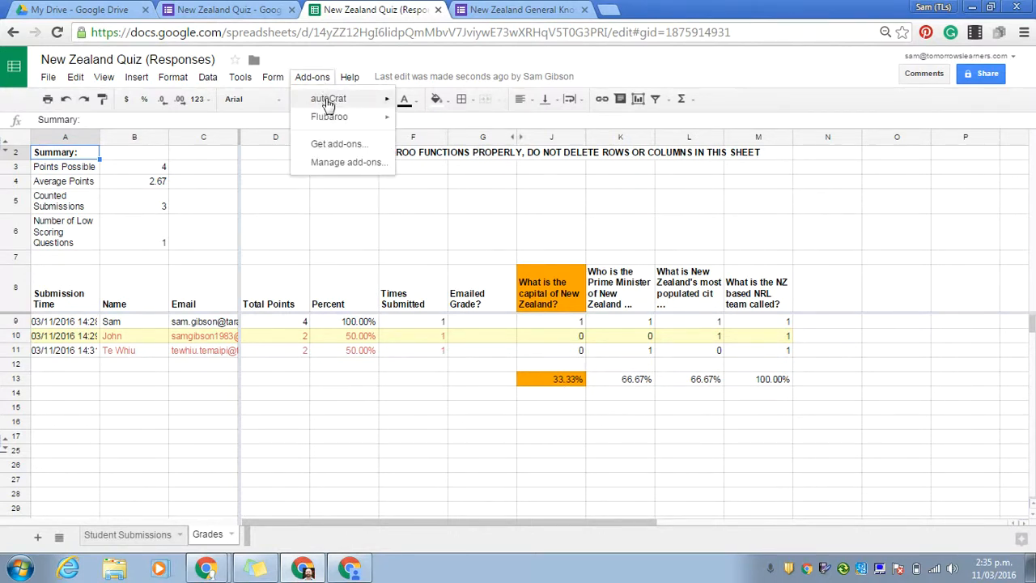
{"action": "mouse_move", "coordinate": [328, 121]}
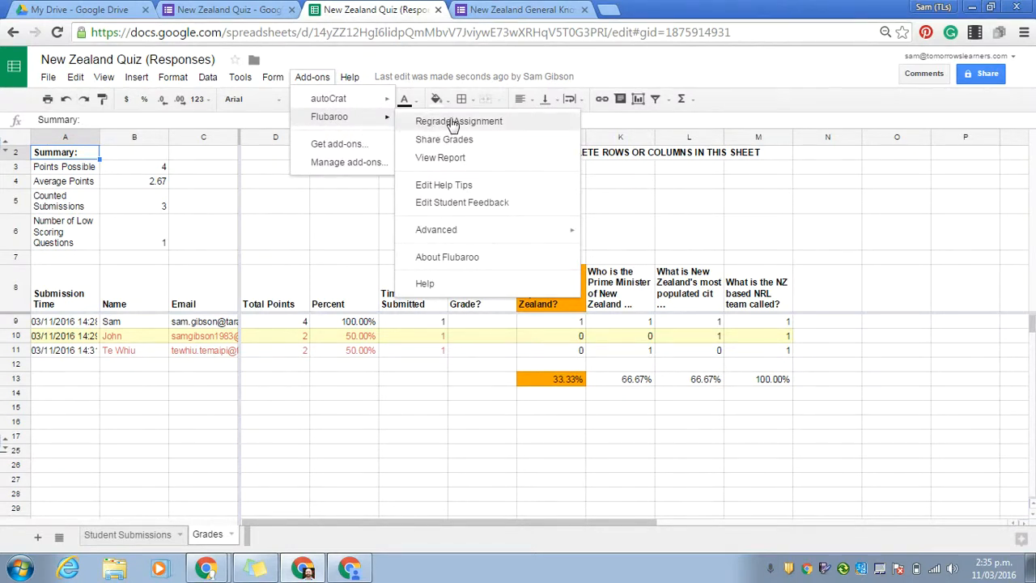
{"action": "left_click", "coordinate": [486, 148]}
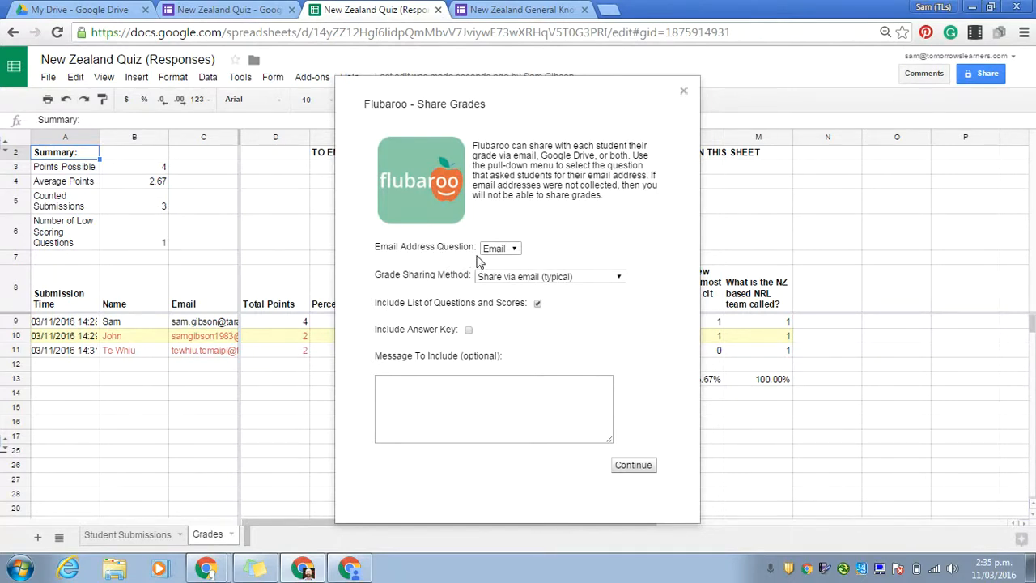
{"action": "left_click", "coordinate": [509, 250]}
{"action": "left_click", "coordinate": [495, 277]}
Include the answer key, add the message 'Here is your answers to the quiz', and send
{"action": "left_click", "coordinate": [469, 330]}
{"action": "left_click", "coordinate": [429, 394]}
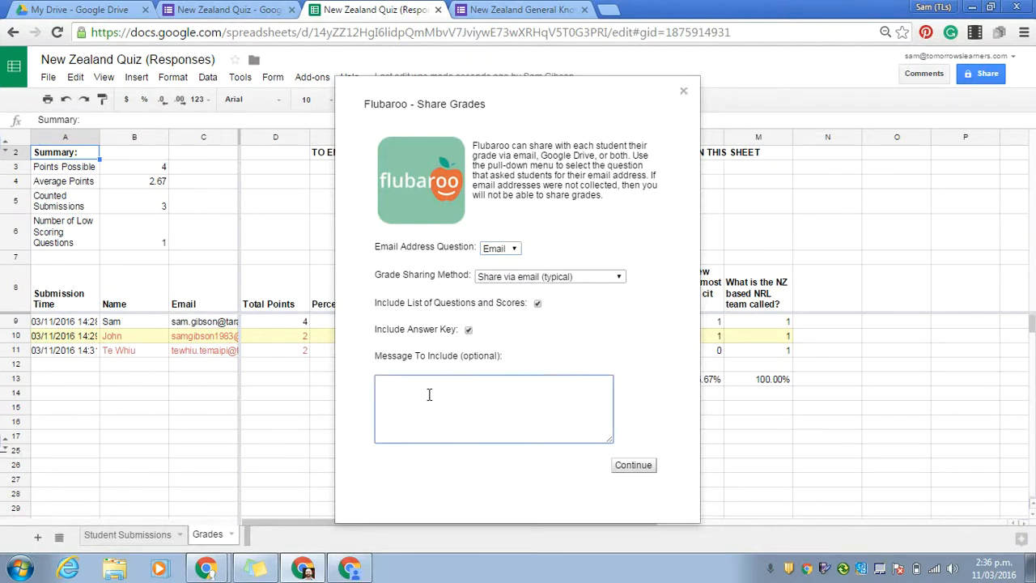
{"action": "type", "text": "Here are"}
{"action": "key", "text": "BackSpace"}
{"action": "key", "text": "BackSpace"}
{"action": "key", "text": "BackSpace"}
{"action": "key", "text": "BackSpace"}
{"action": "type", "text": "is your answers to the qu"}
{"action": "left_click", "coordinate": [640, 467]}
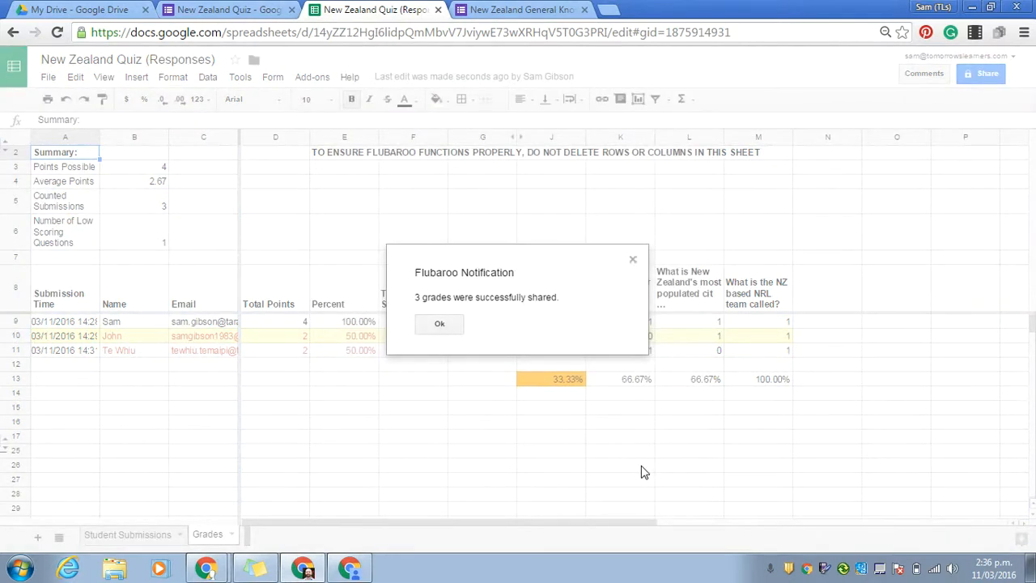
Acknowledge the Flubaroo notification that 3 grades were shared
{"action": "left_click", "coordinate": [439, 324]}
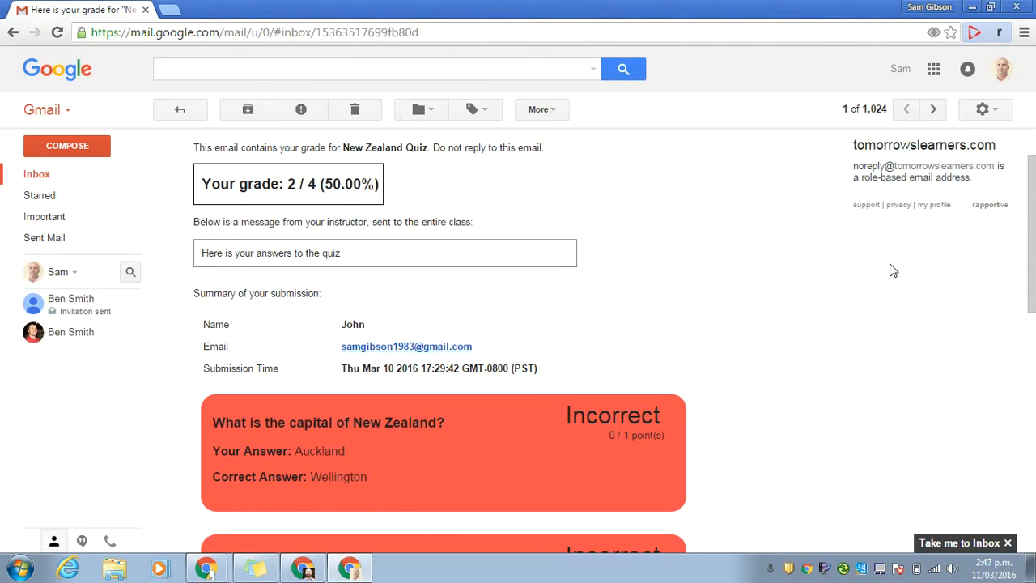
{"action": "left_click_drag", "start_coordinate": [1032, 235], "coordinate": [1033, 228]}
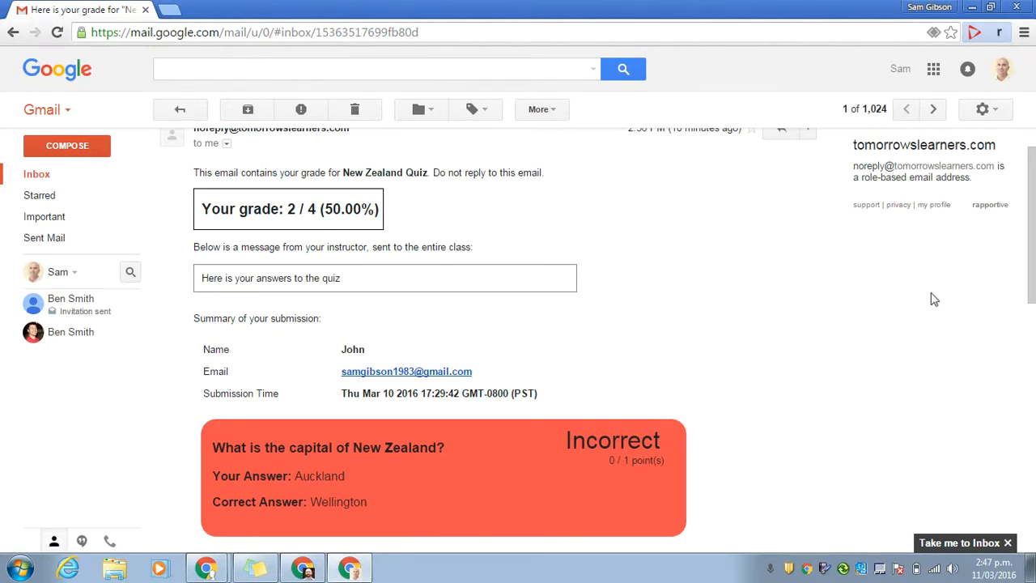
{"action": "left_click_drag", "start_coordinate": [1028, 235], "coordinate": [1025, 324]}
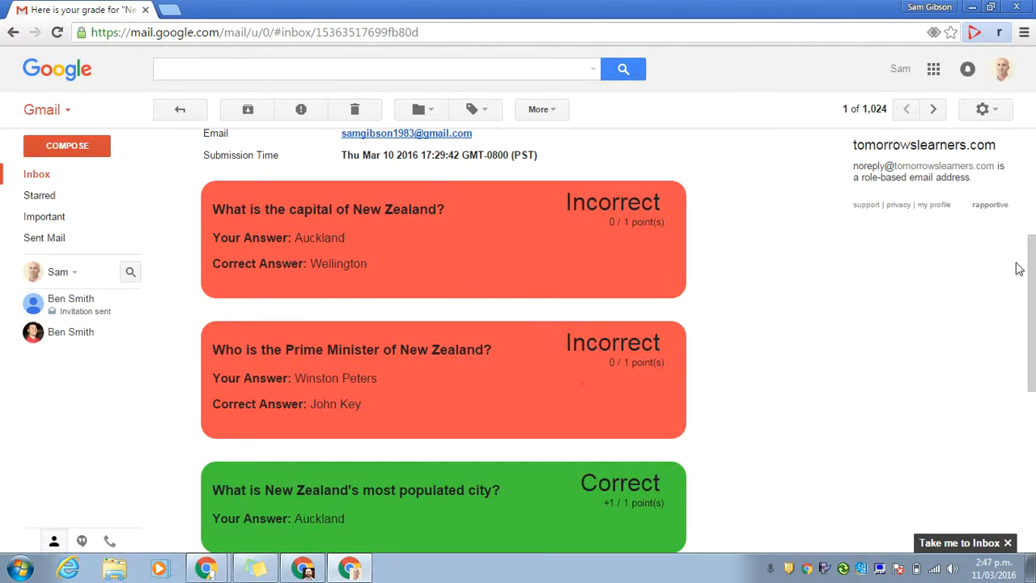
{"action": "left_click_drag", "start_coordinate": [1030, 263], "coordinate": [1028, 333]}
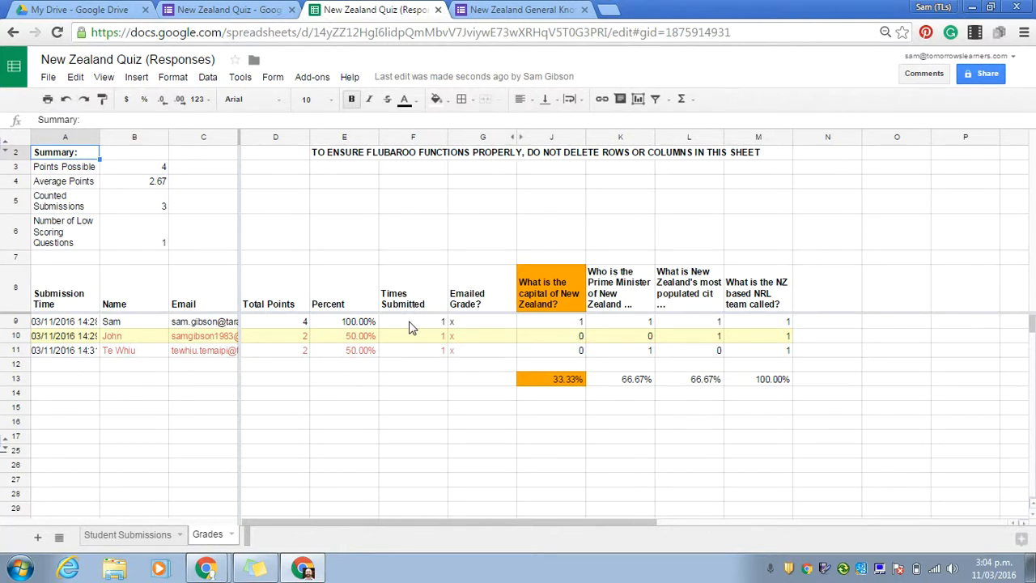
Choose Enable Autograde from Flubaroo's Advanced add-on menu
{"action": "left_click", "coordinate": [317, 83]}
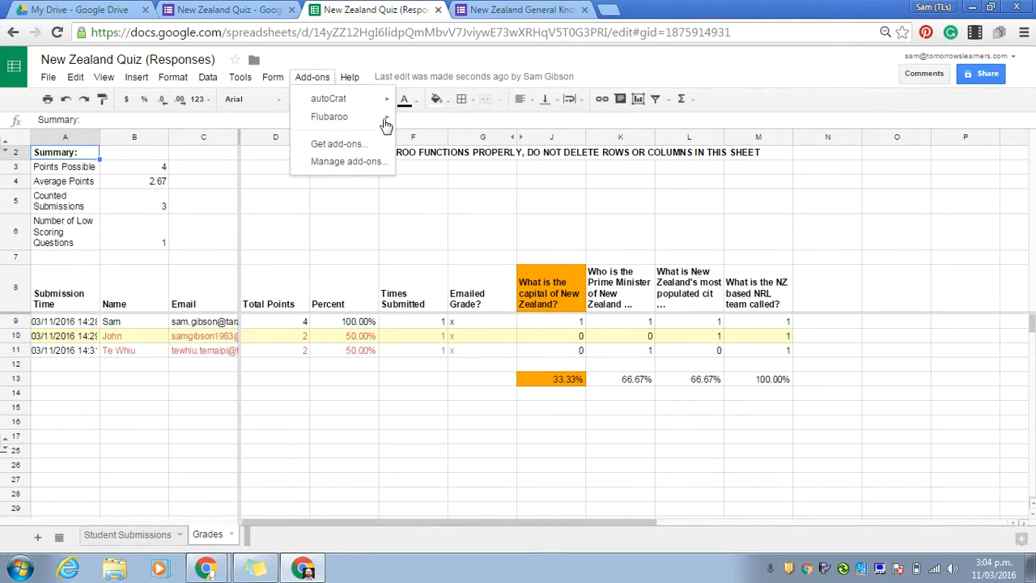
{"action": "mouse_move", "coordinate": [356, 119]}
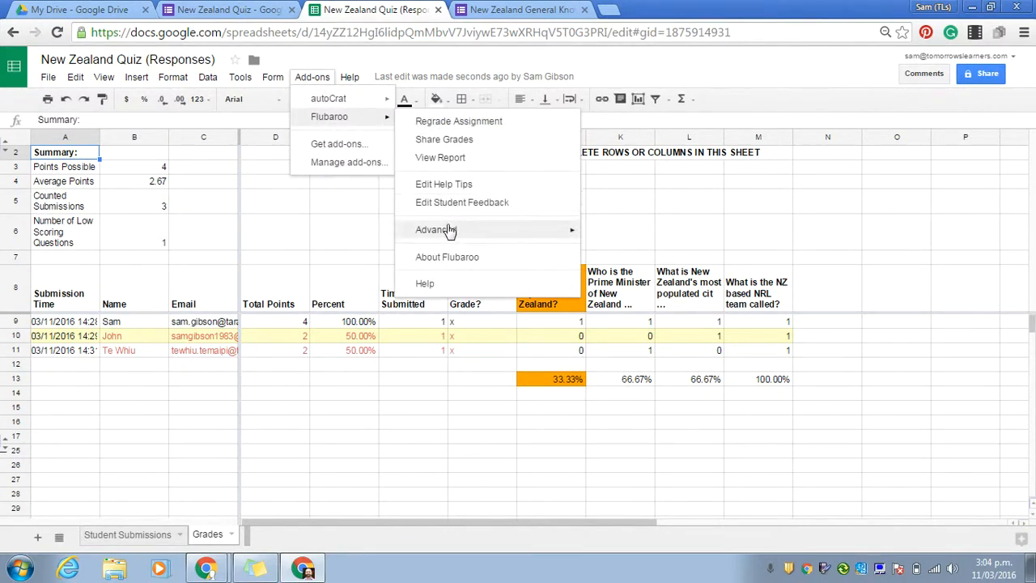
{"action": "mouse_move", "coordinate": [450, 230]}
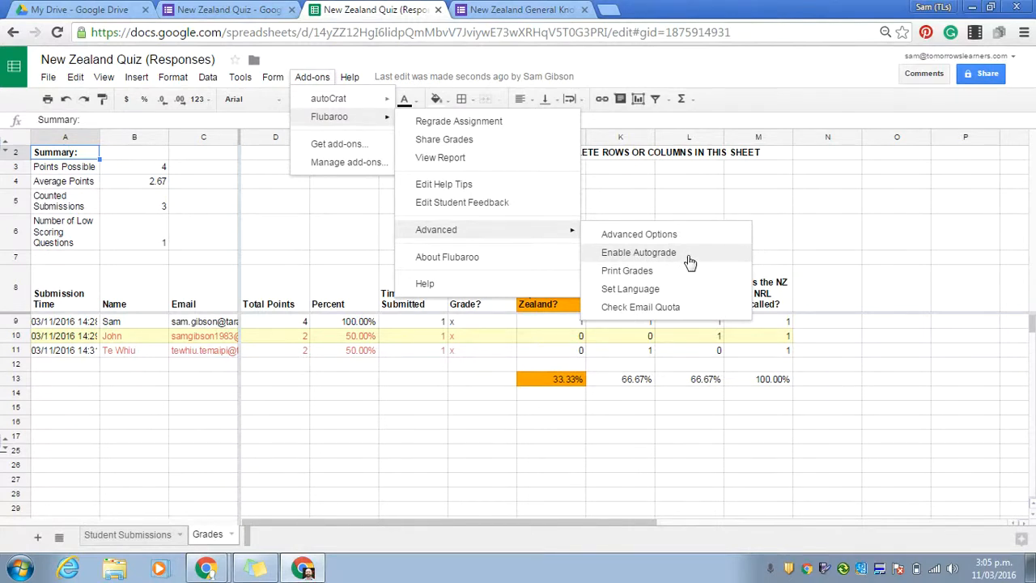
{"action": "left_click", "coordinate": [638, 252]}
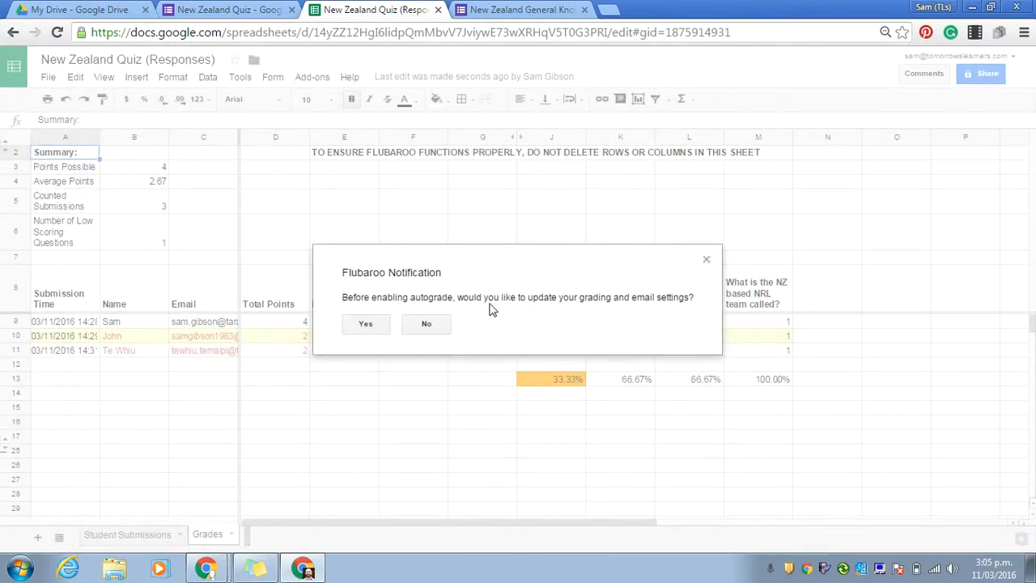
Keep the grading options and Answer Key submission, and email autograded results including the answer key
{"action": "left_click", "coordinate": [366, 325]}
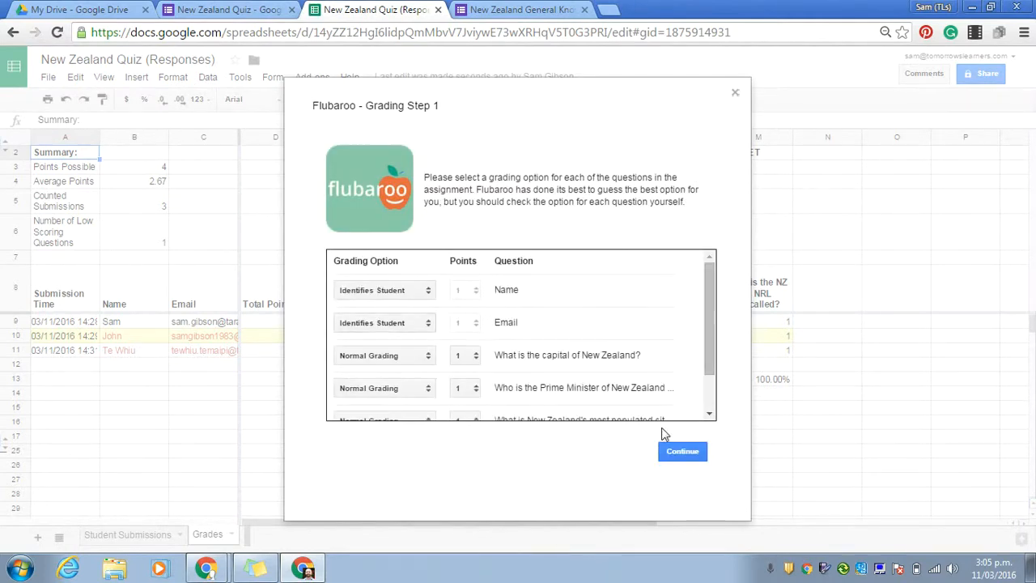
{"action": "left_click", "coordinate": [687, 452]}
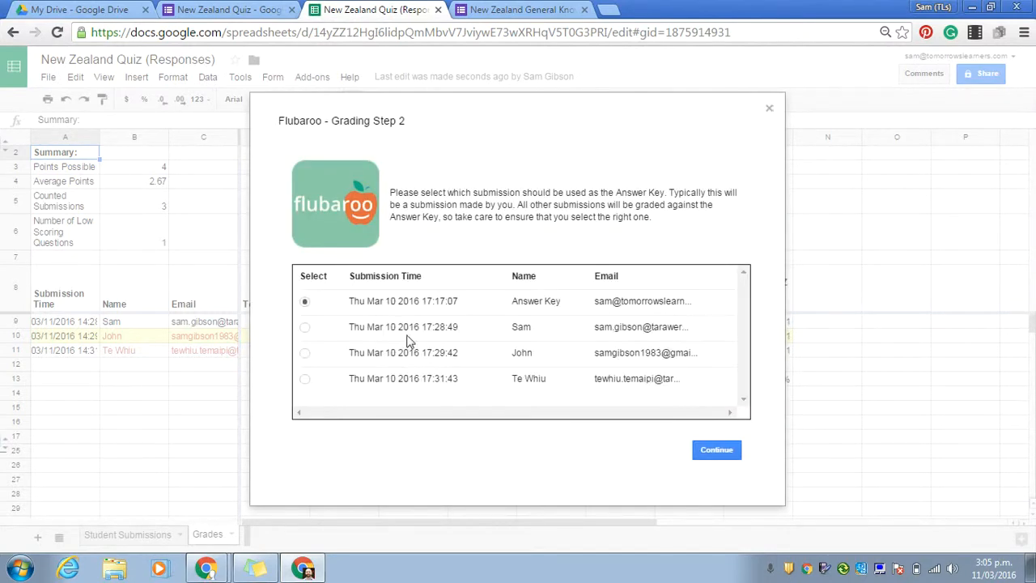
{"action": "left_click", "coordinate": [728, 456]}
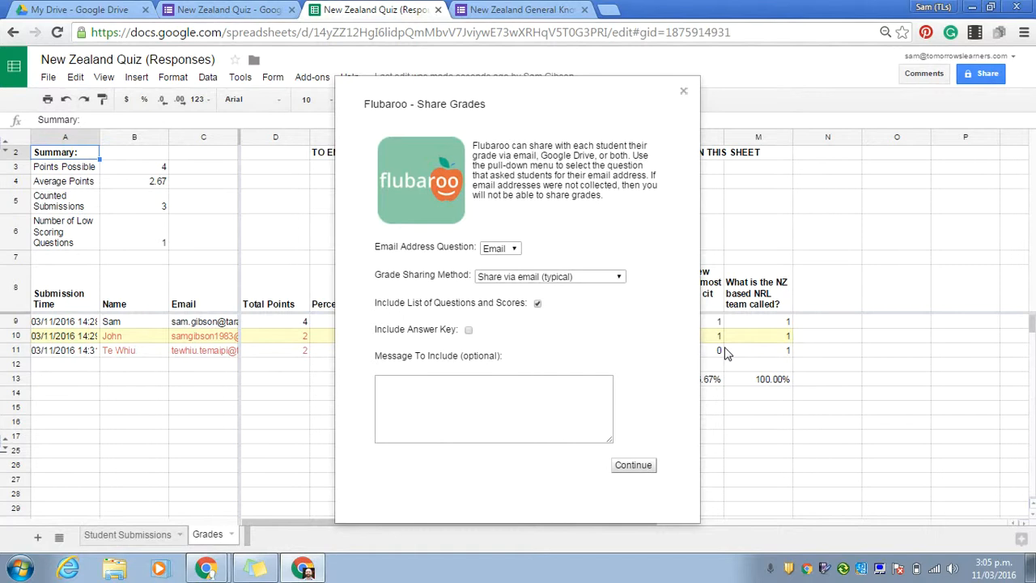
{"action": "left_click", "coordinate": [469, 330]}
{"action": "left_click", "coordinate": [637, 472]}
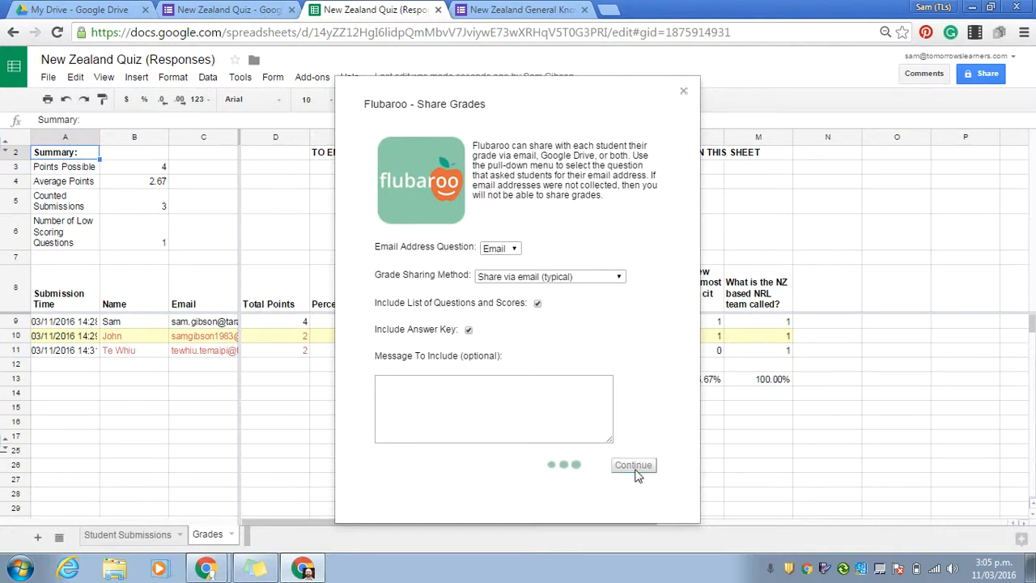